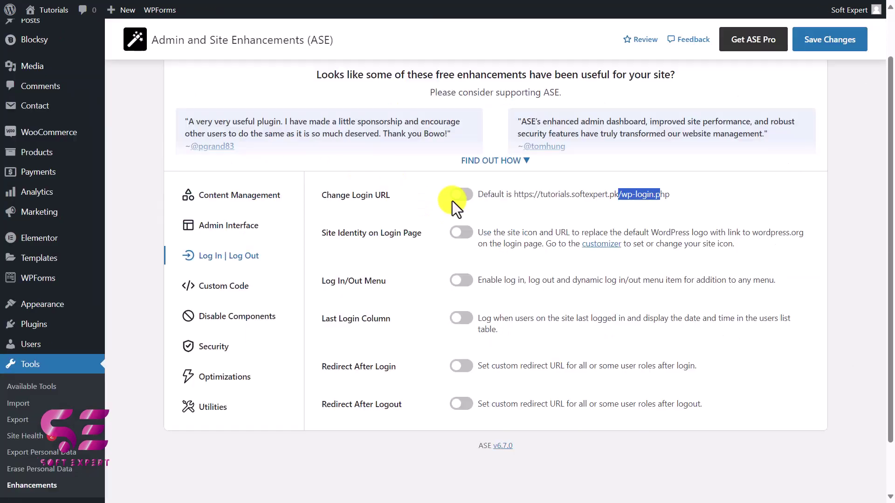
- Preview ASE's custom login URL, Home-first page ordering and admin bar cleanup options
left_click(459, 195)
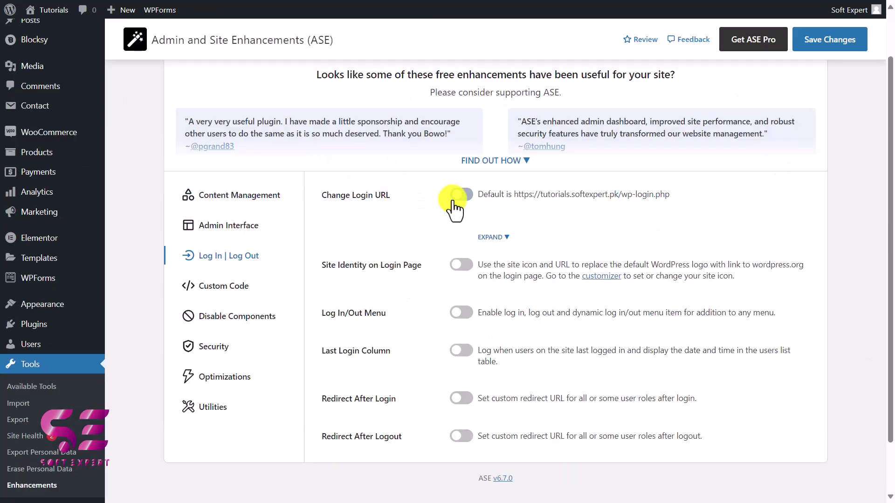
left_click(500, 233)
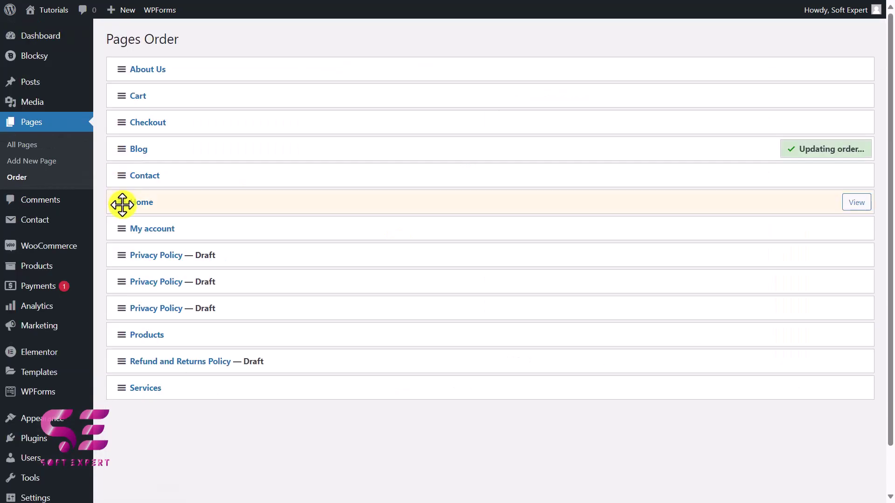
left_click_drag(121, 202, 124, 70)
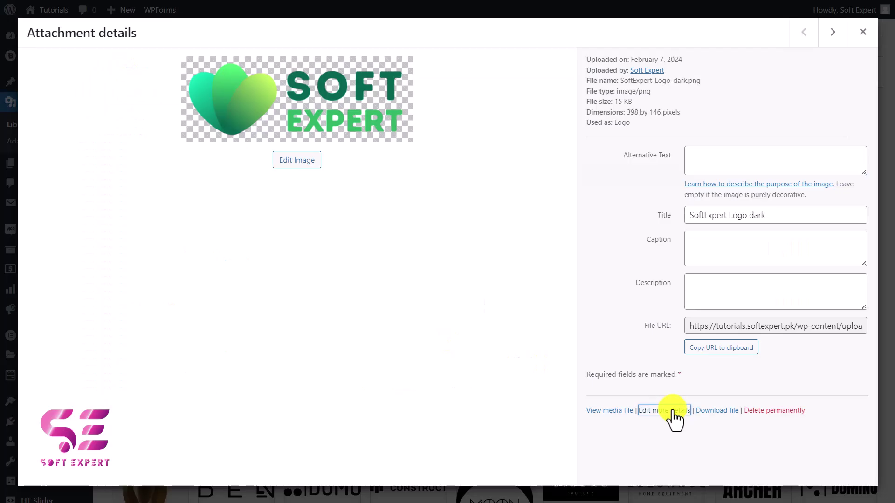
left_click(671, 410)
left_click(457, 134)
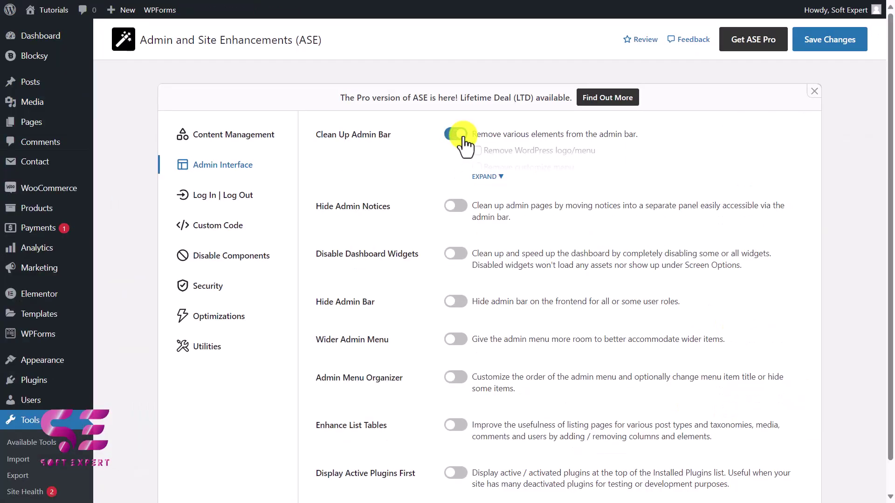
left_click(497, 177)
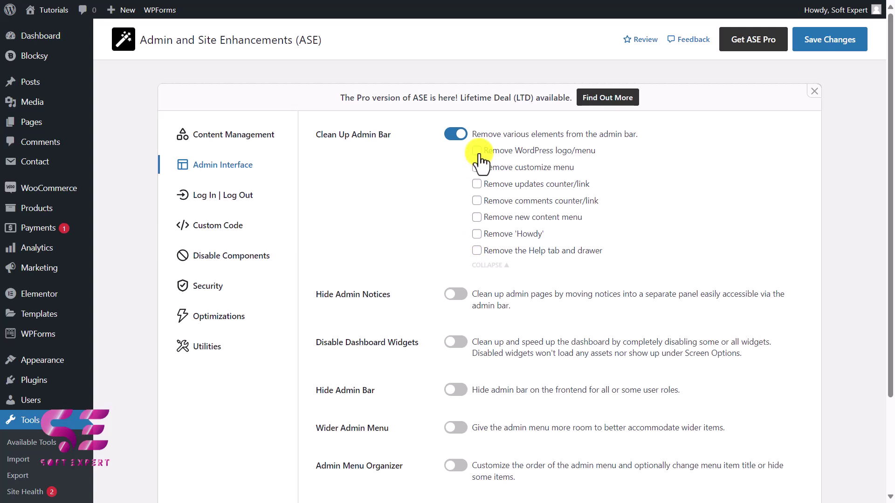
left_click(256, 133)
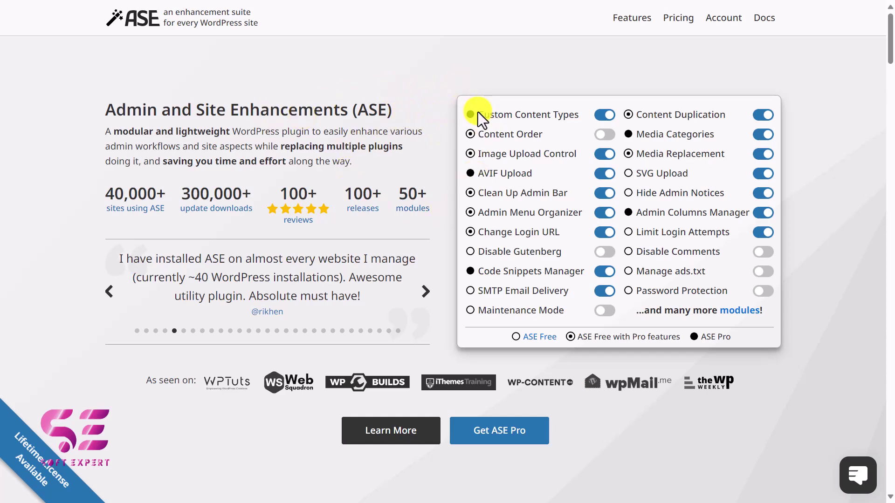
- Browse the ASE homepage's free and Pro modules, such as Admin Columns Manager
scroll(494, 252, "down", 10)
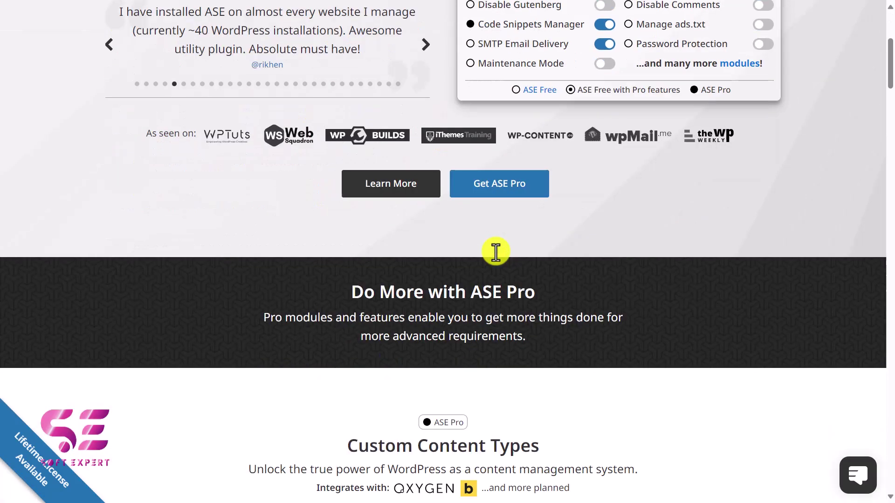
scroll(496, 251, "down", 10)
scroll(495, 252, "up", 18)
scroll(495, 252, "up", 3)
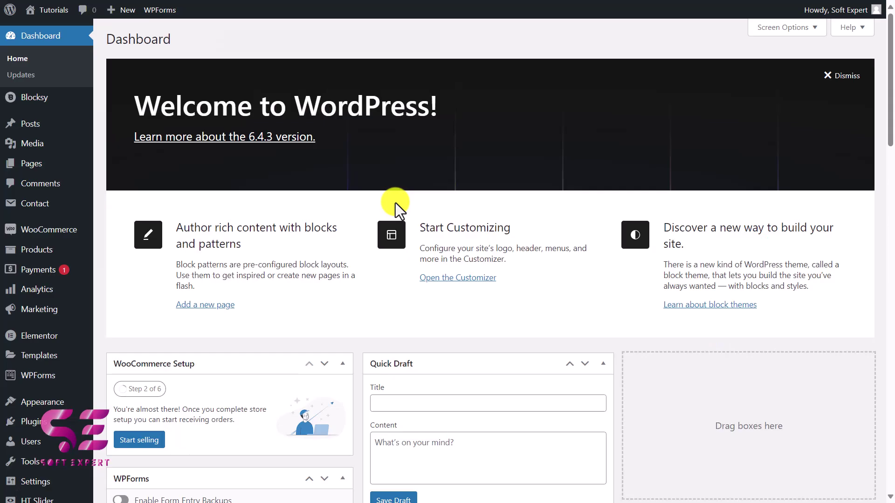
- Search new plugins for 'ase', then install and activate Admin and Site Enhancements
mouse_move(29, 421)
left_click(124, 443)
left_click(720, 74)
type("ase")
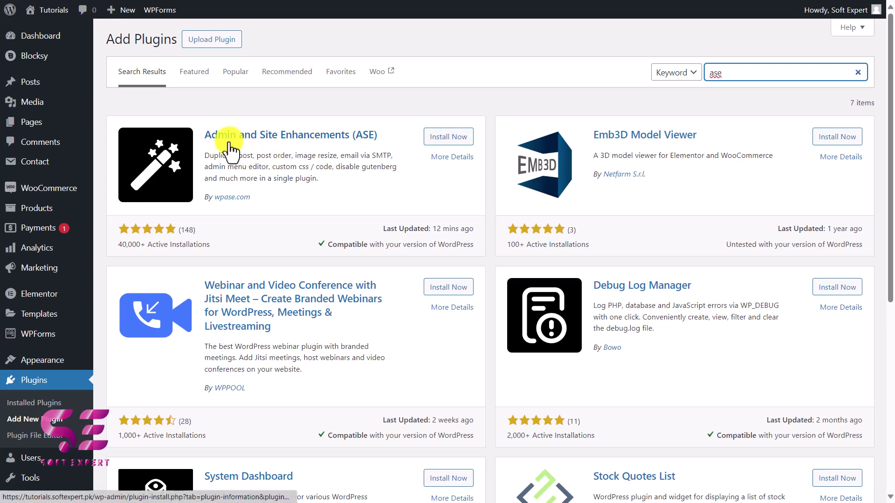
left_click(453, 140)
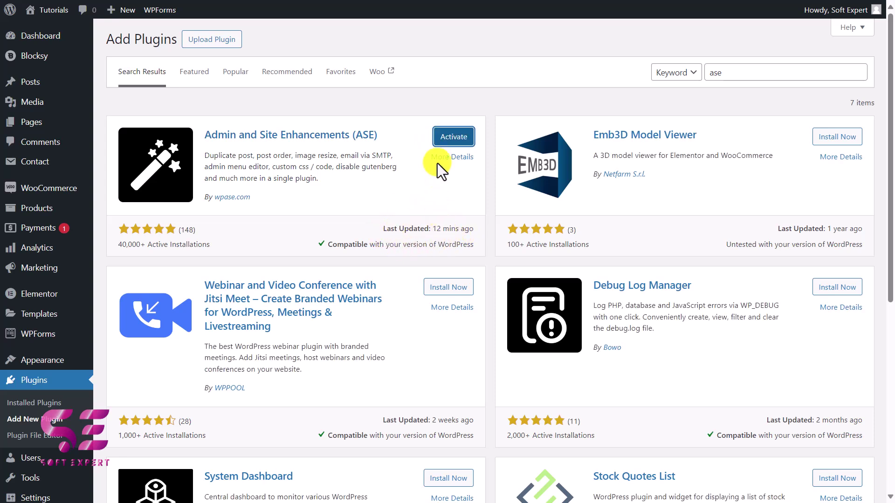
left_click(449, 138)
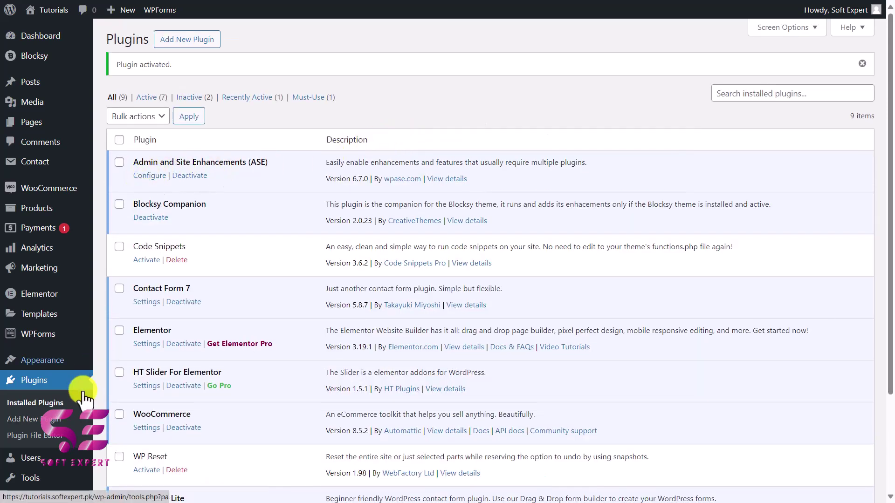
mouse_move(30, 478)
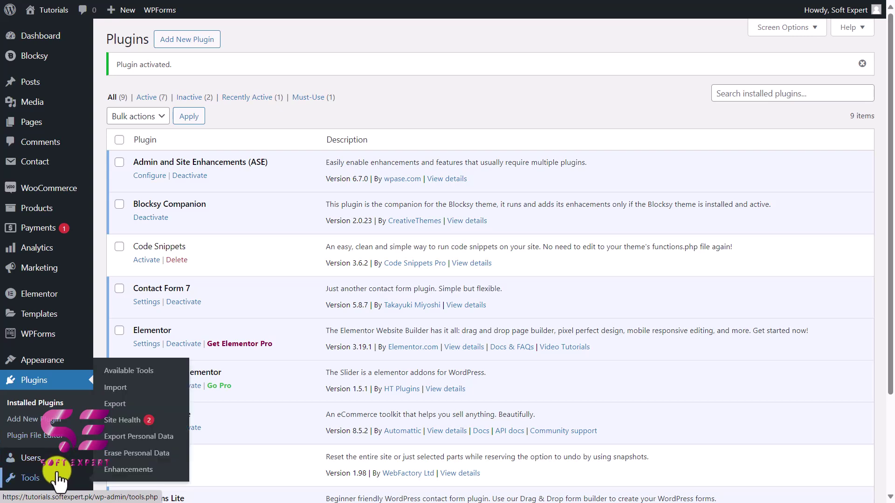
- Open the ASE Enhancements settings and switch on Content Duplication under Content Management
left_click(139, 471)
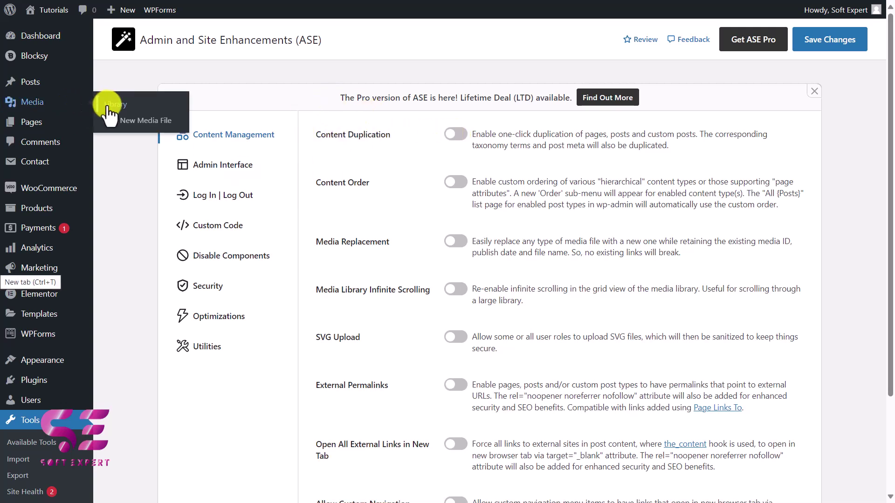
mouse_move(56, 89)
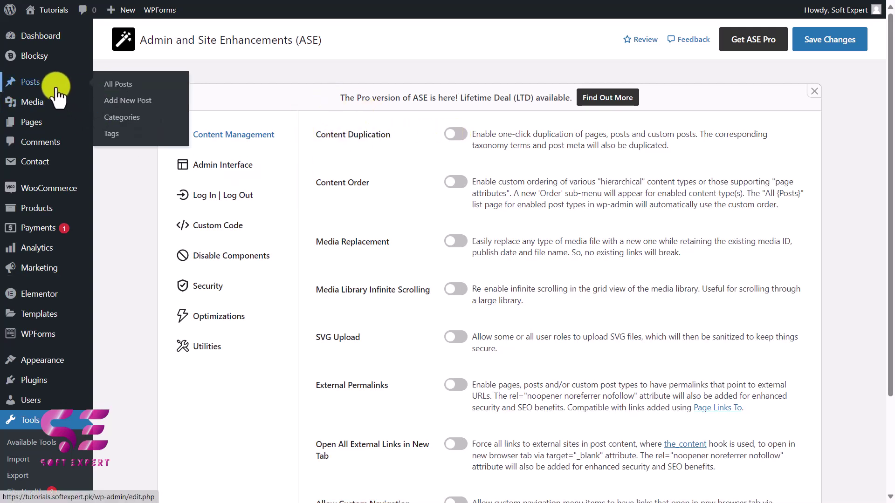
left_click(56, 89)
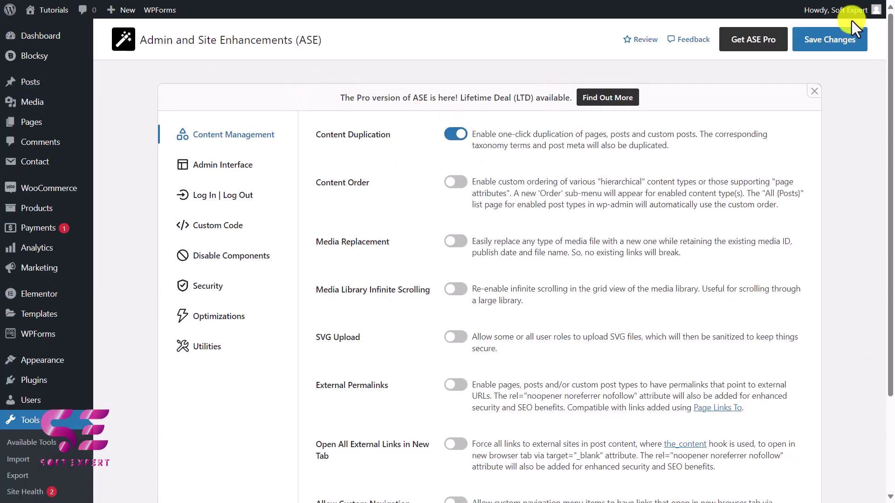
- Save Content Duplication and make a draft duplicate of the first post
left_click(839, 42)
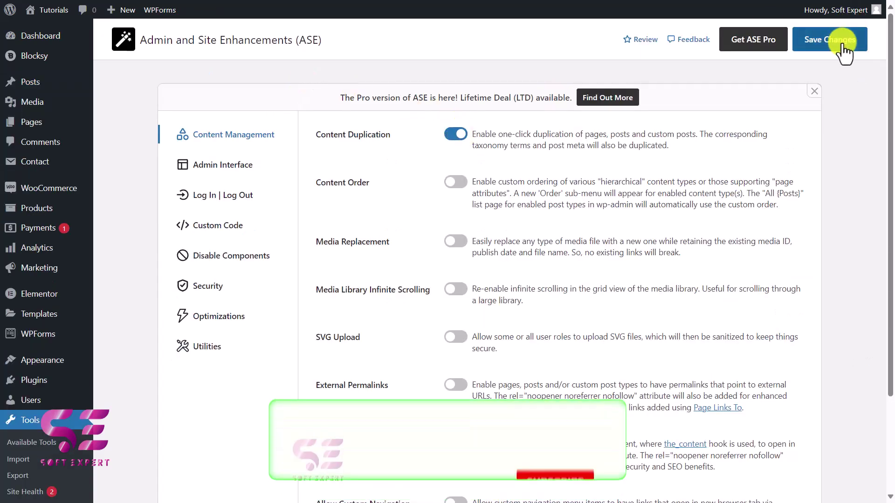
left_click(92, 83)
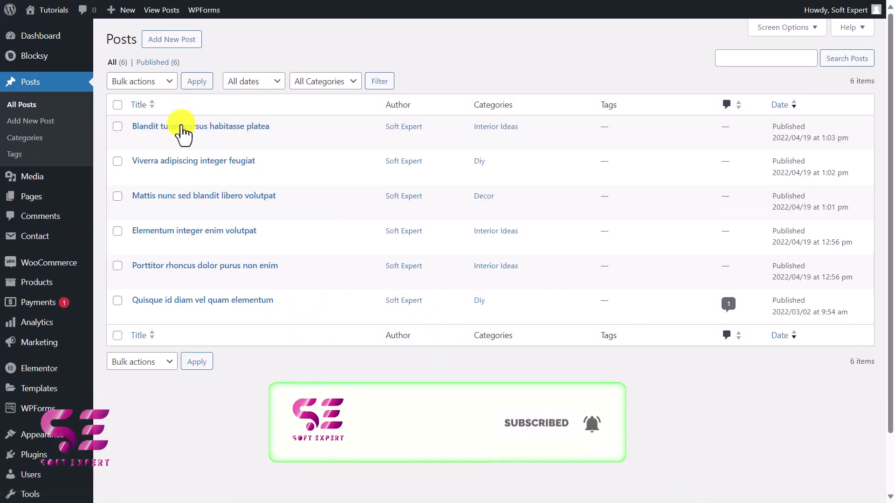
mouse_move(229, 133)
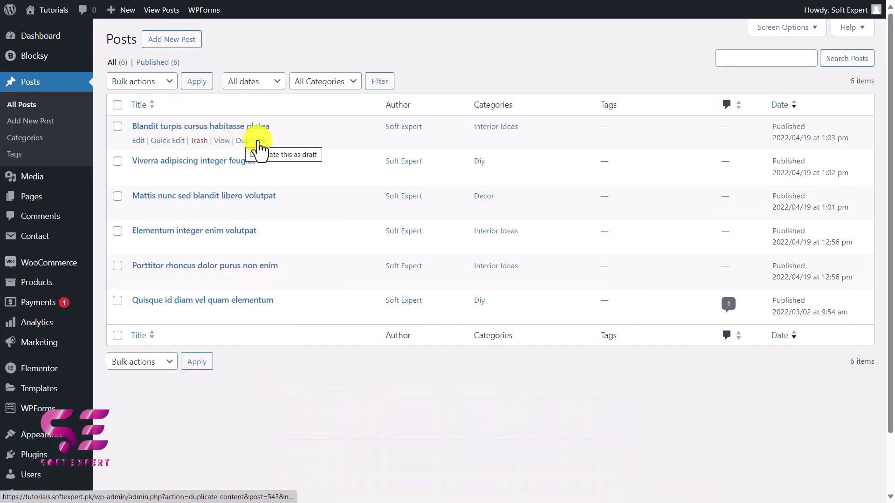
left_click(256, 142)
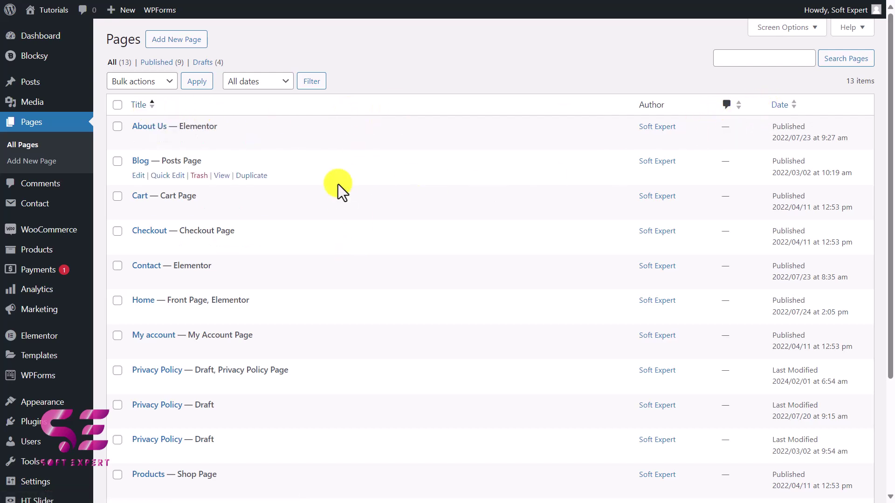
- Enable Content Order for Pages in ASE, save it, and reload the Pages list
key("alt+Tab")
left_click(456, 182)
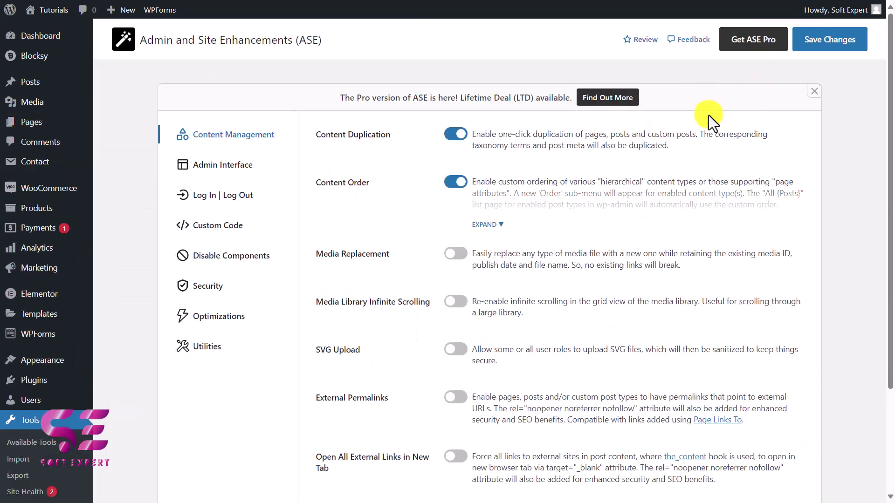
left_click(487, 224)
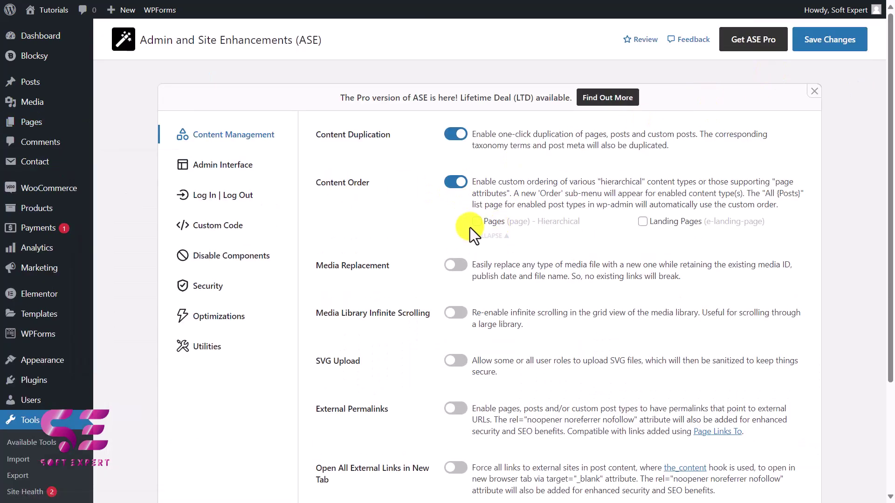
left_click(477, 222)
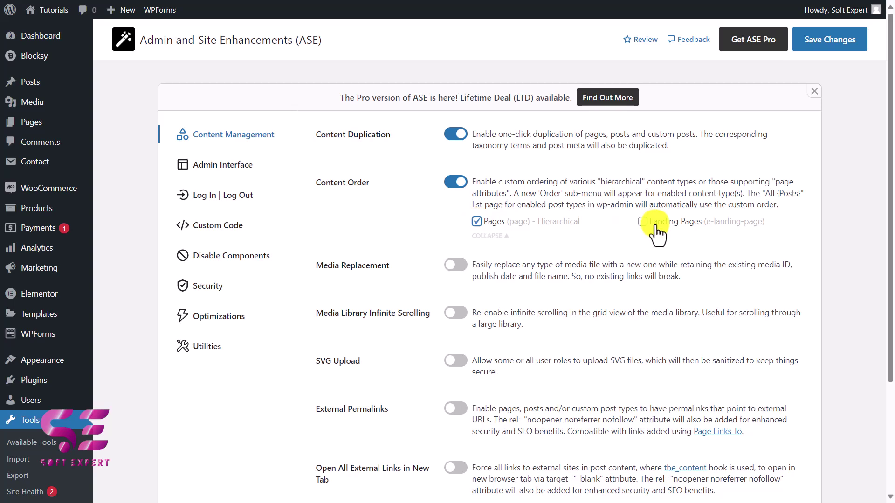
left_click(814, 47)
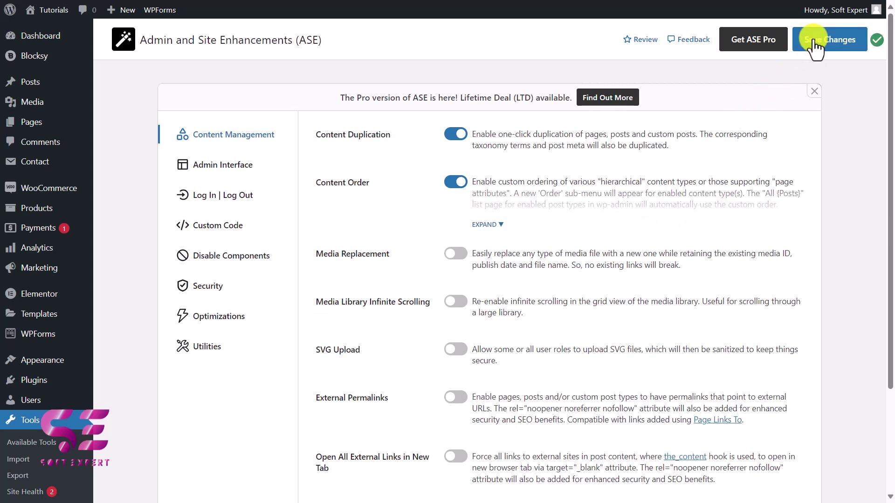
key("alt+Tab")
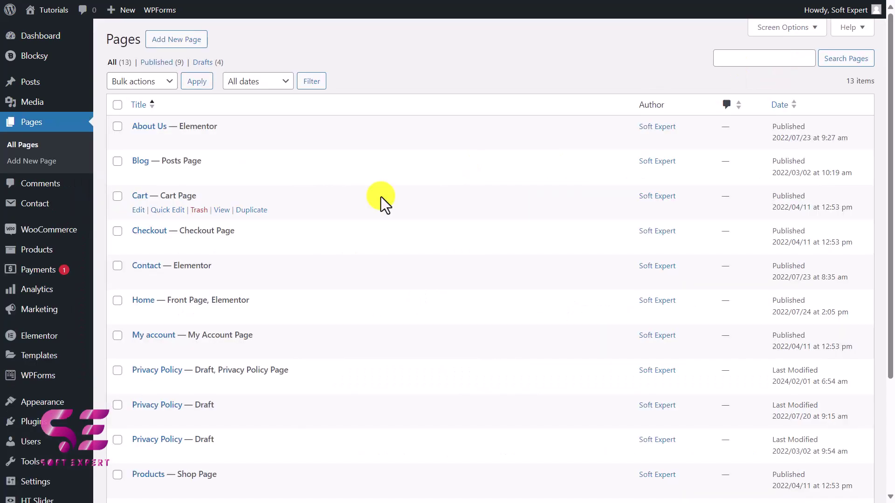
key("F5")
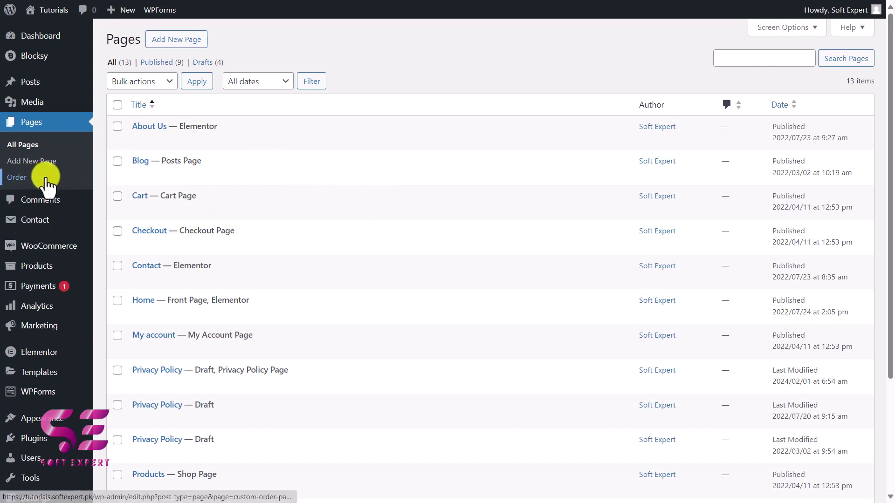
- On the Pages Order screen, drag About Us and Blog down so Home comes first
left_click(47, 179)
left_click_drag(125, 72, 120, 169)
left_click_drag(120, 202, 123, 71)
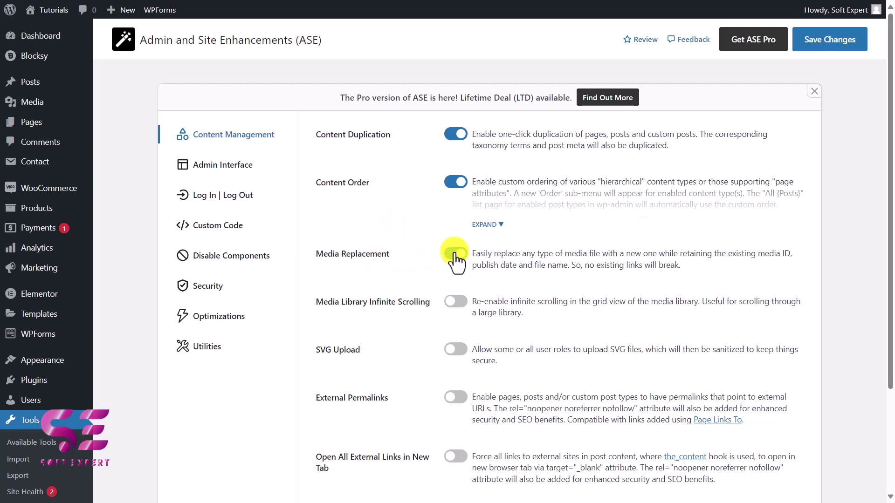
- Save the enabled Media Replacement setting and browse the Media Library
left_click(810, 45)
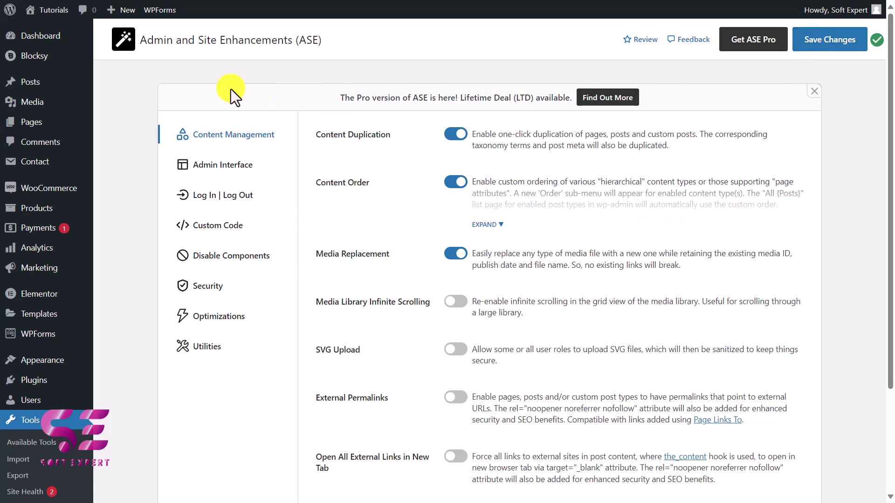
left_click(54, 102)
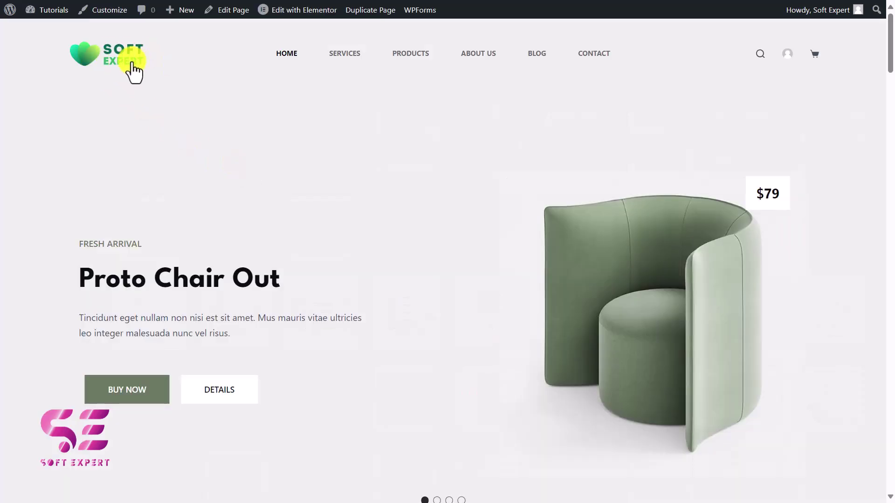
left_click(133, 69)
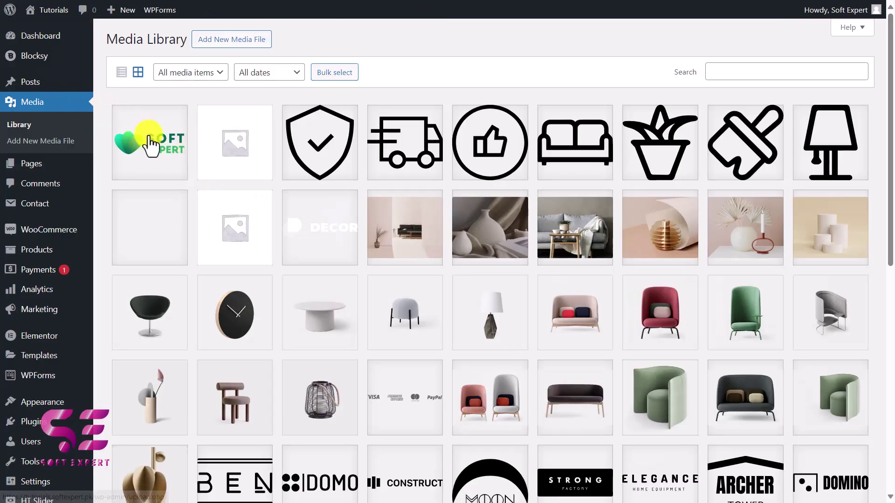
- Try uploading a replacement file for the SoftExpert logo image, then cancel without replacing
left_click(150, 146)
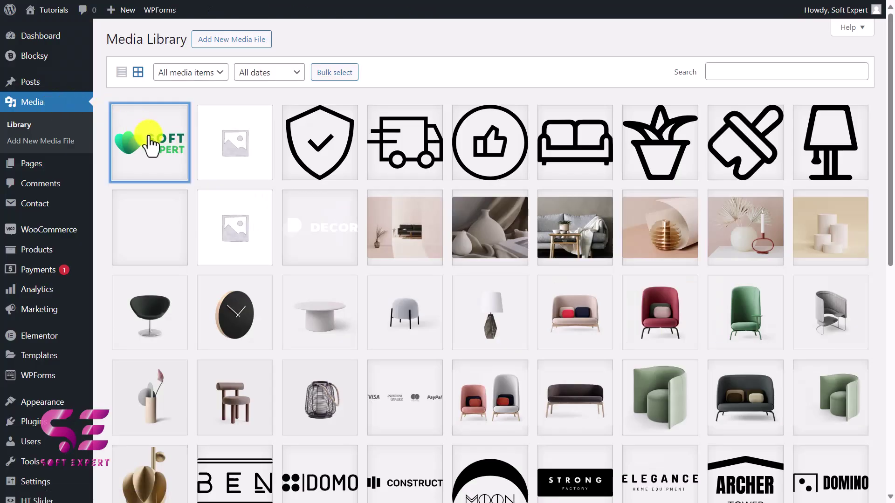
left_click(671, 410)
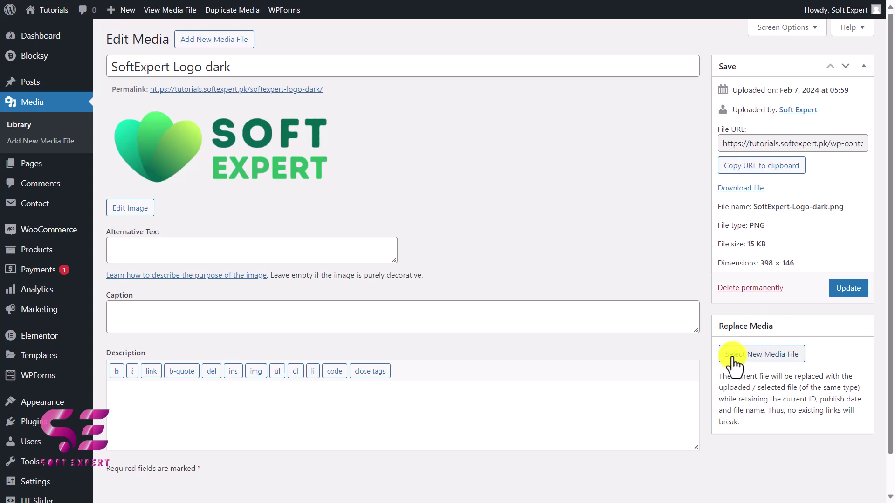
left_click(755, 354)
left_click(455, 250)
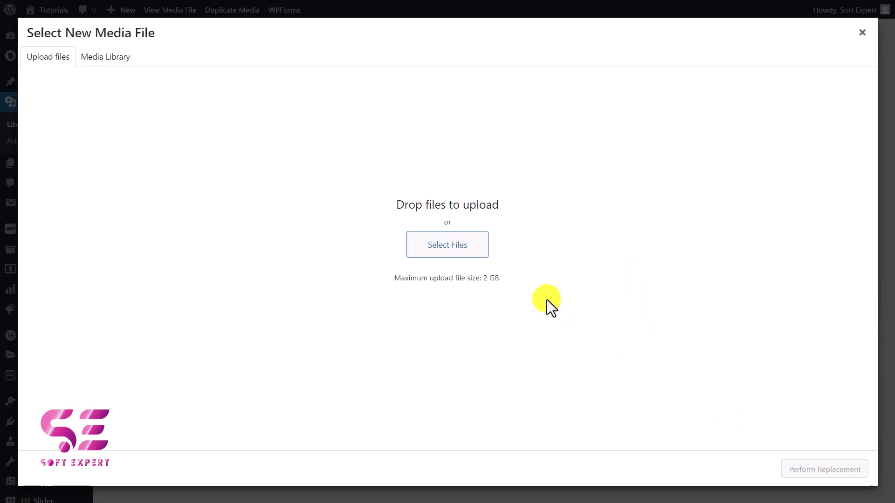
left_click(862, 32)
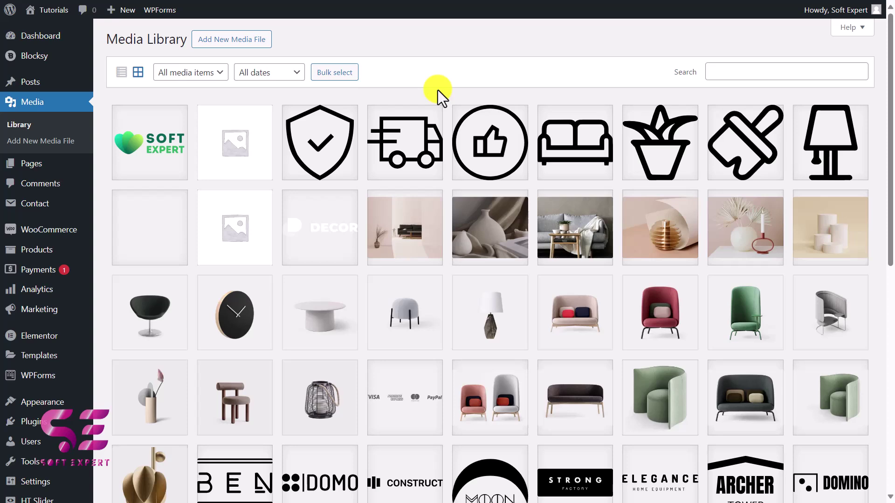
scroll(437, 90, "down", 10)
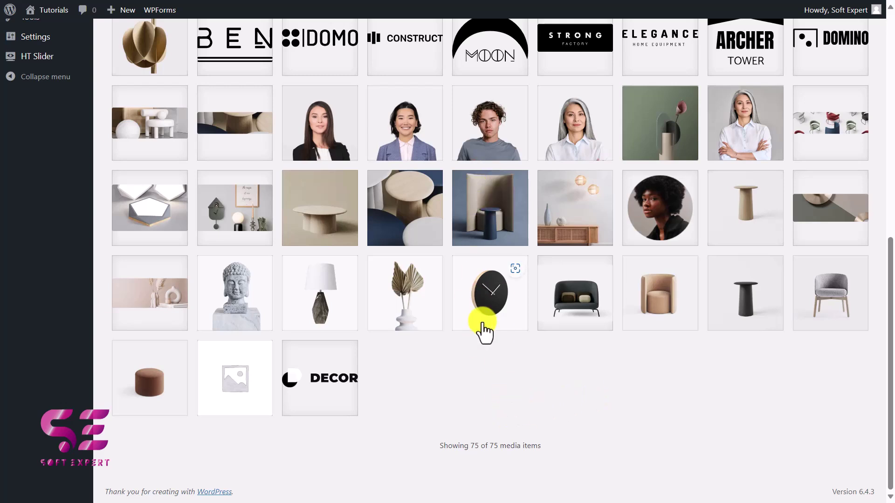
key("alt+Tab")
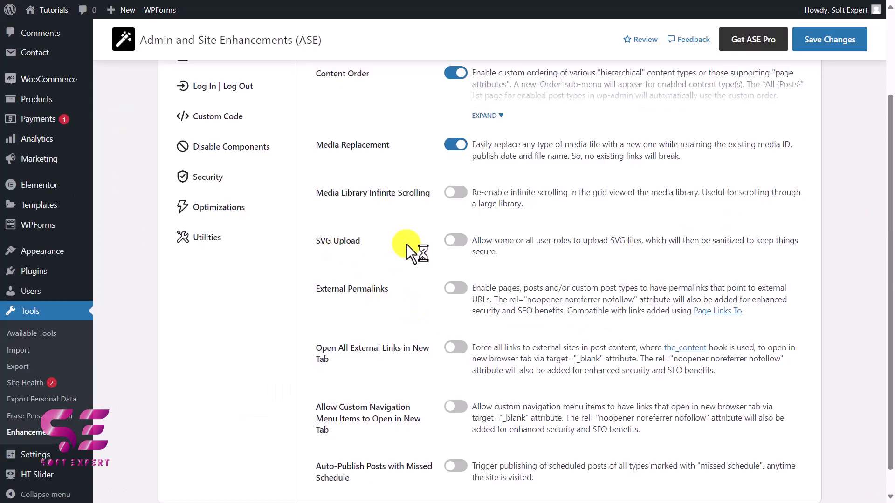
- Turn on SVG Upload and allow it for the Administrator role
left_click(456, 241)
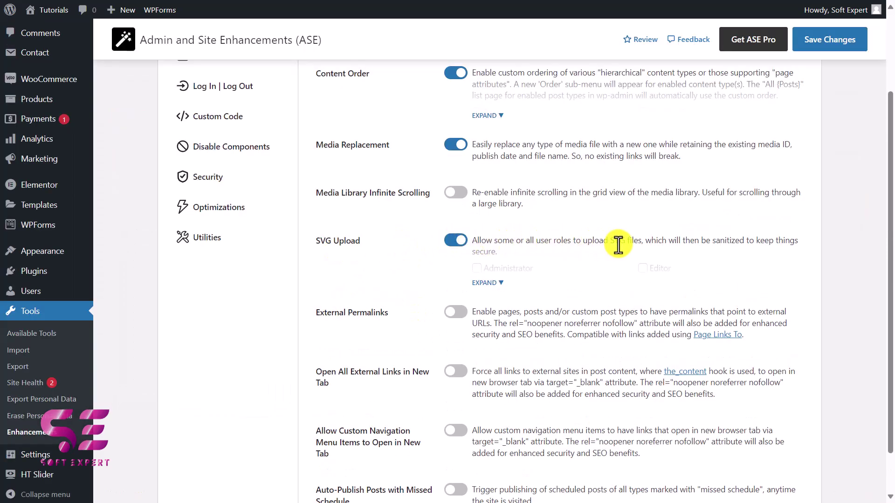
left_click(487, 283)
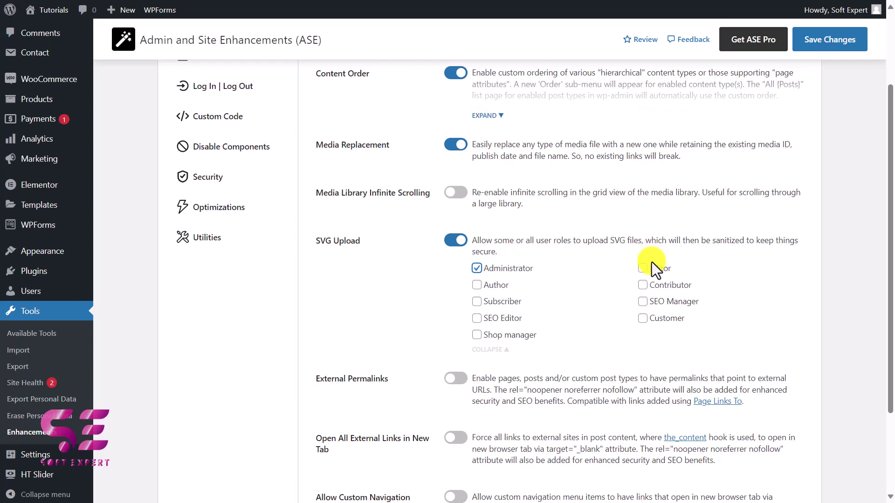
scroll(378, 254, "down", 3)
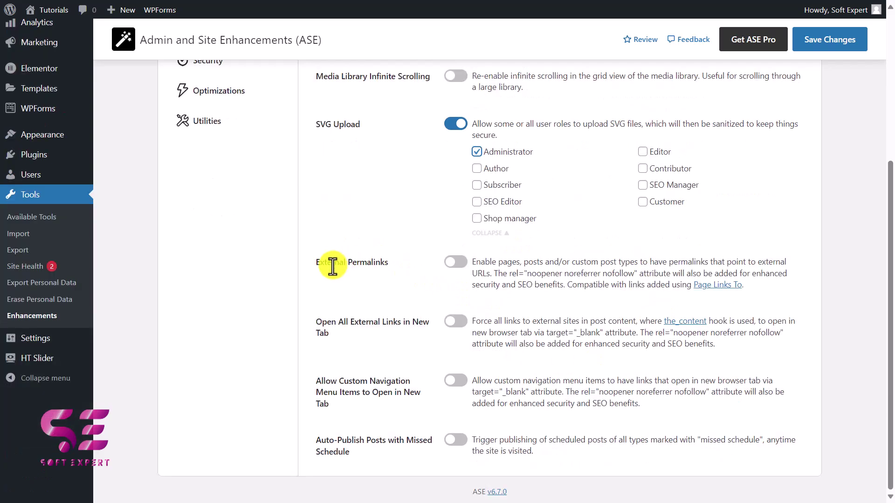
- Turn on External Permalinks for Pages and save the ASE settings
left_click(455, 262)
scroll(462, 327, "up", 3)
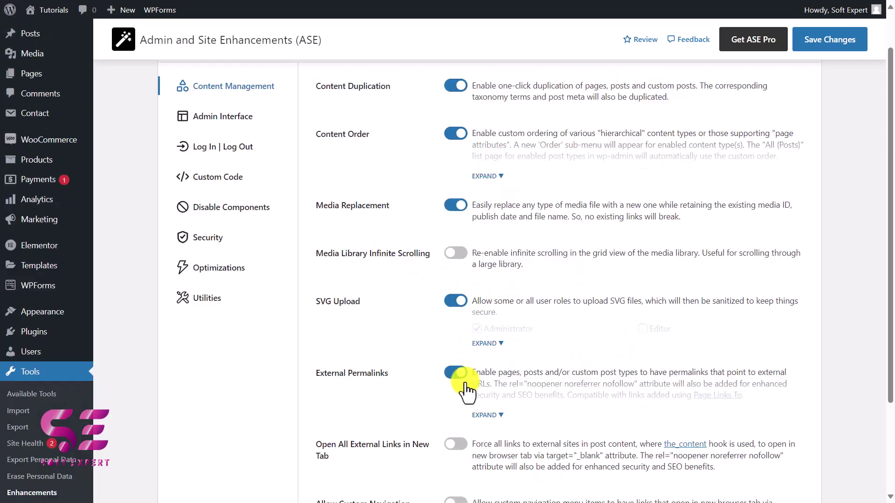
left_click(484, 416)
scroll(481, 417, "down", 2)
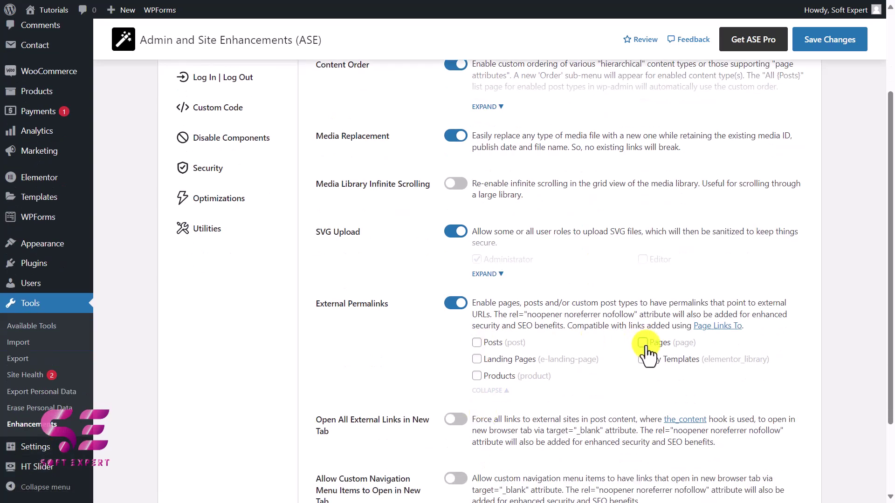
left_click(812, 47)
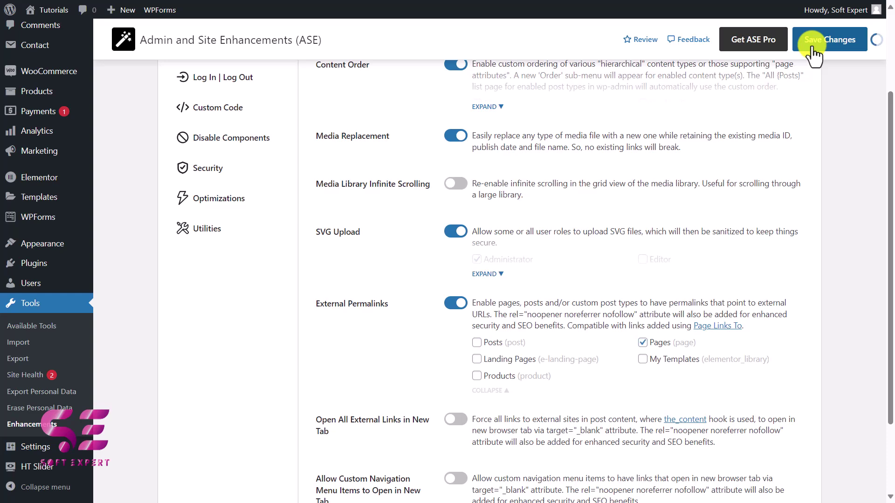
key("alt+Tab")
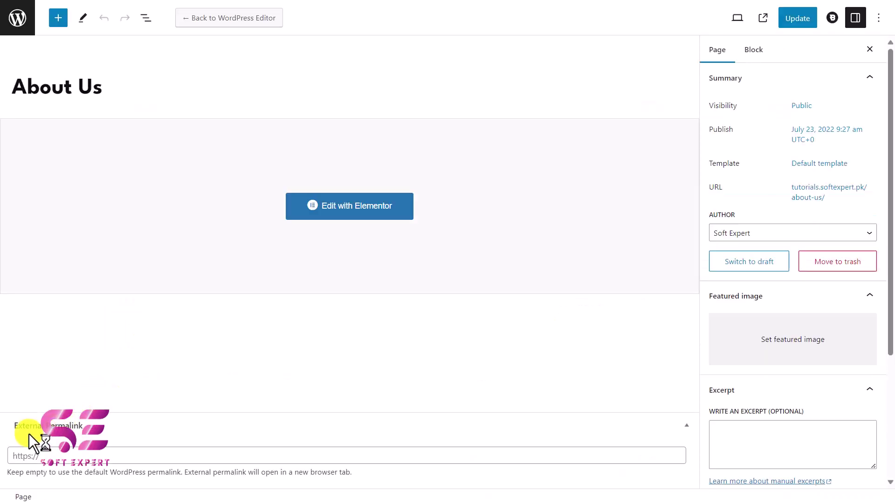
left_click(83, 454)
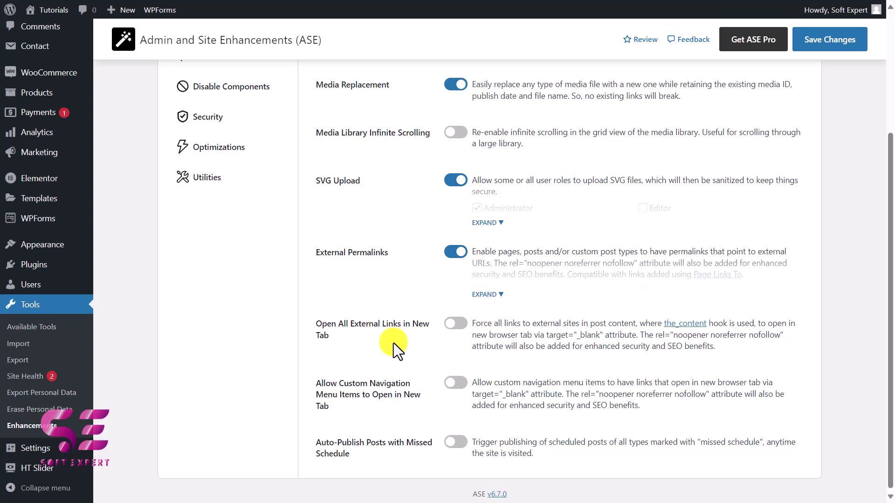
- Enable Open All External Links in New Tab and Allow Custom Navigation Menu Items to Open in New Tab
left_click(454, 326)
left_click(819, 40)
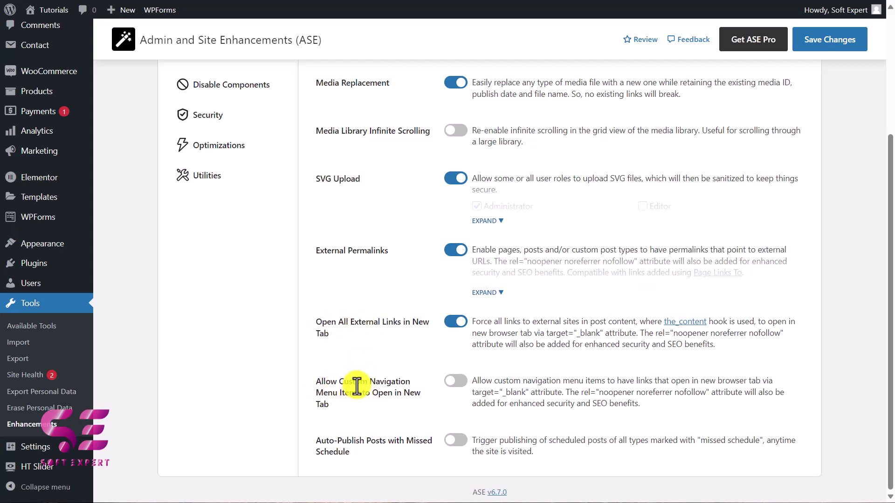
left_click(455, 382)
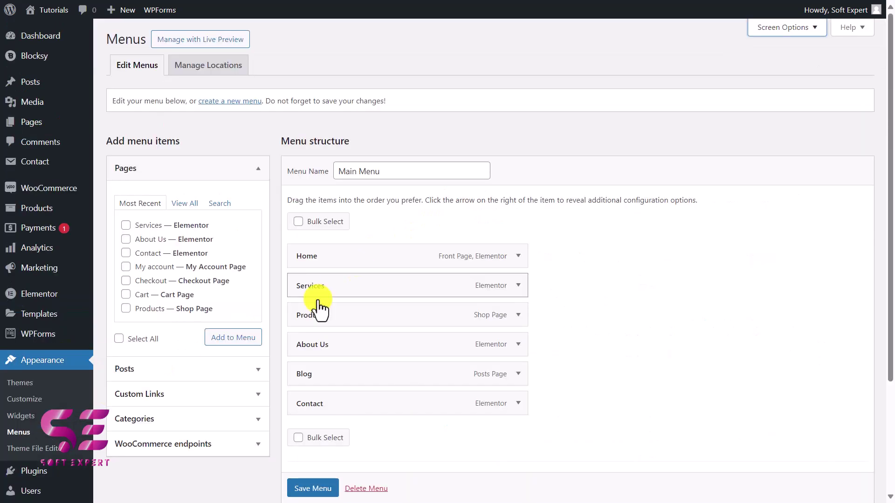
- Add a custom link with URL '#' and link text 'softexpert' to the Main Menu
left_click(183, 396)
left_click(173, 256)
type("#")
key("Tab")
type("softexpert")
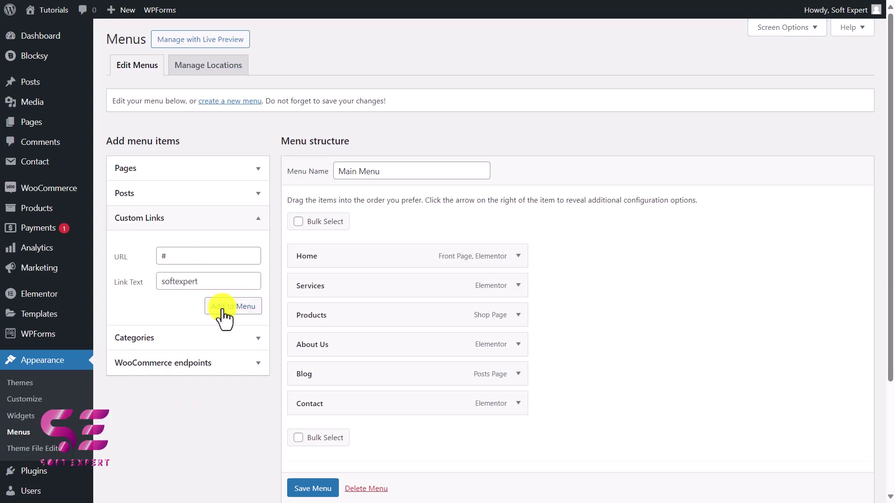
left_click(221, 308)
- Set the softexpert menu item to open in a new tab
scroll(505, 256, "down", 4)
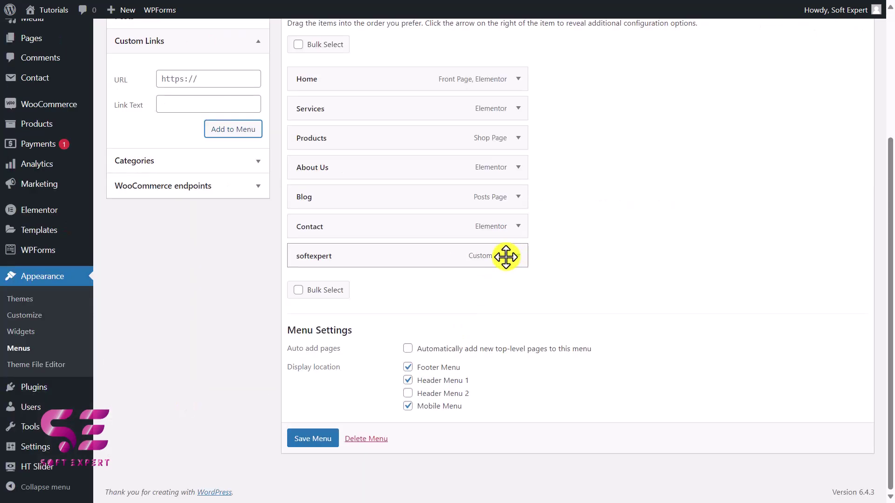
left_click(518, 257)
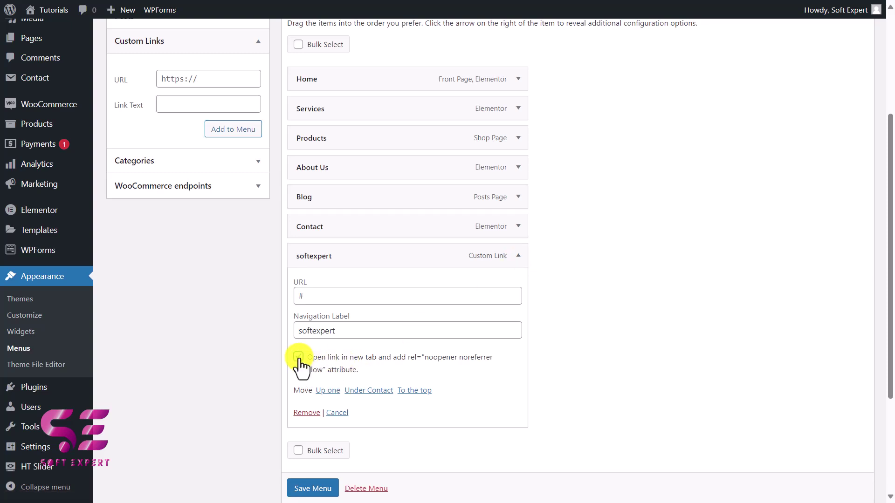
left_click(299, 357)
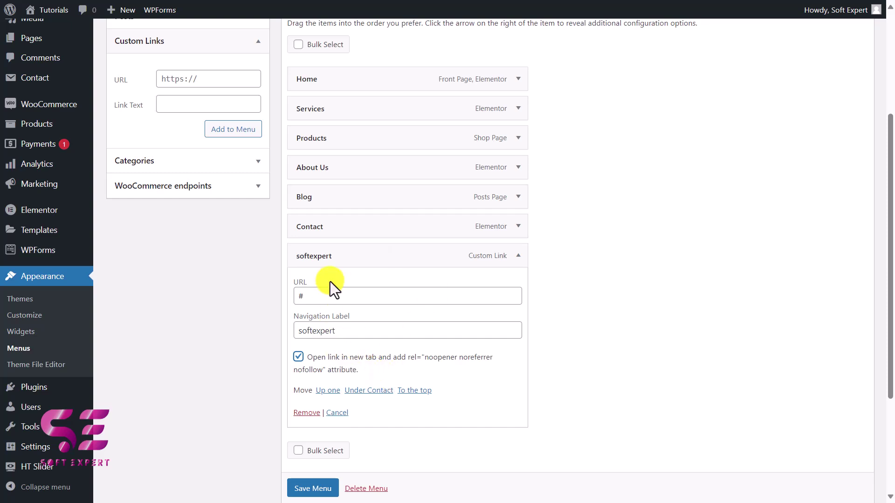
- Enable Link Target in Screen Options and check it on the Home and Services items
scroll(354, 286, "up", 1)
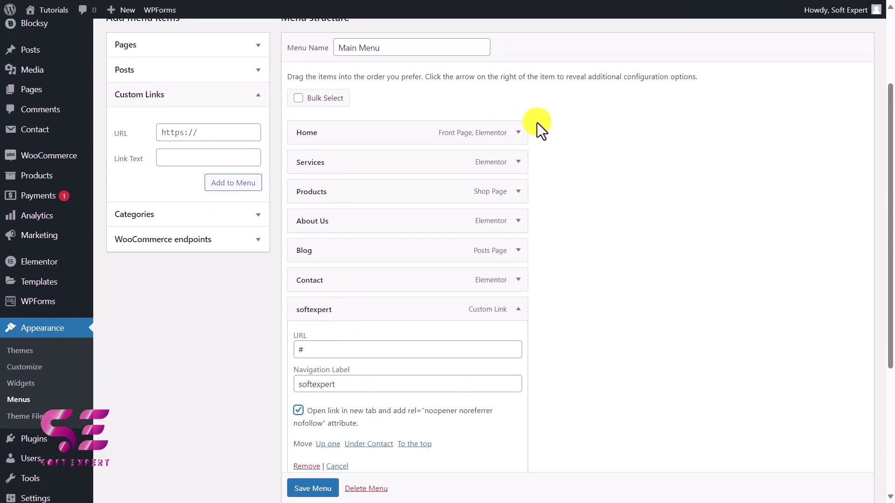
left_click(519, 134)
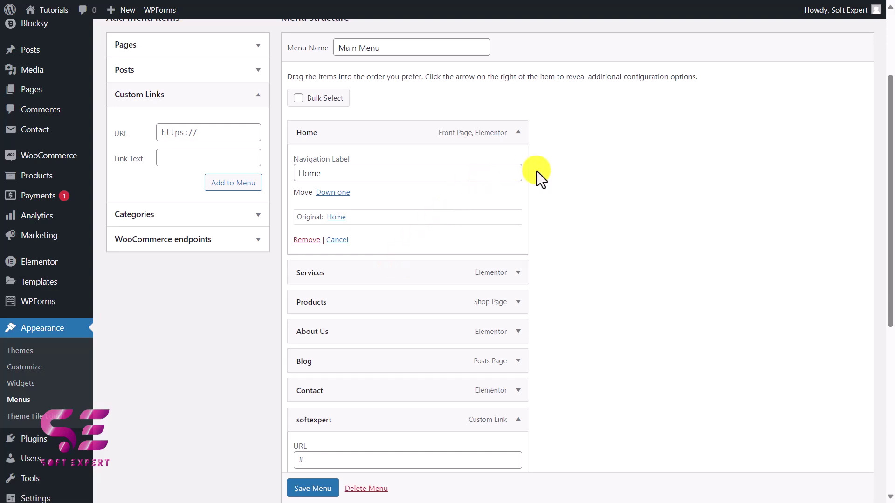
scroll(536, 172, "up", 3)
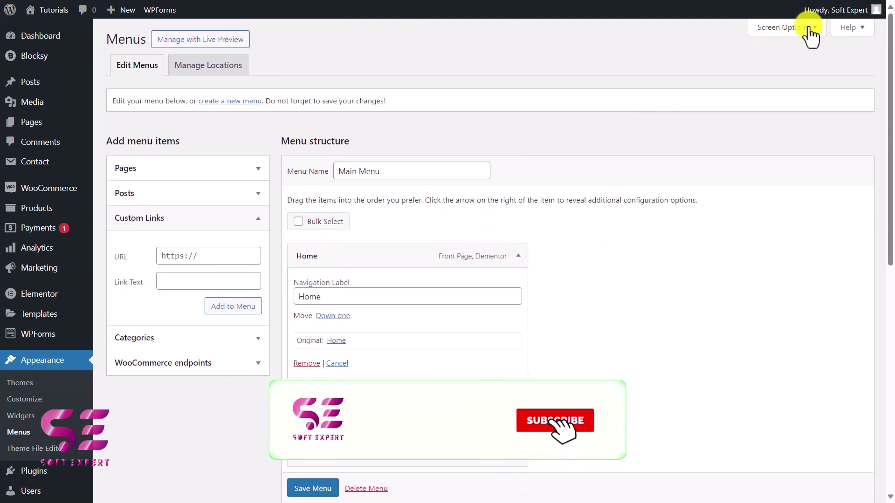
left_click(809, 29)
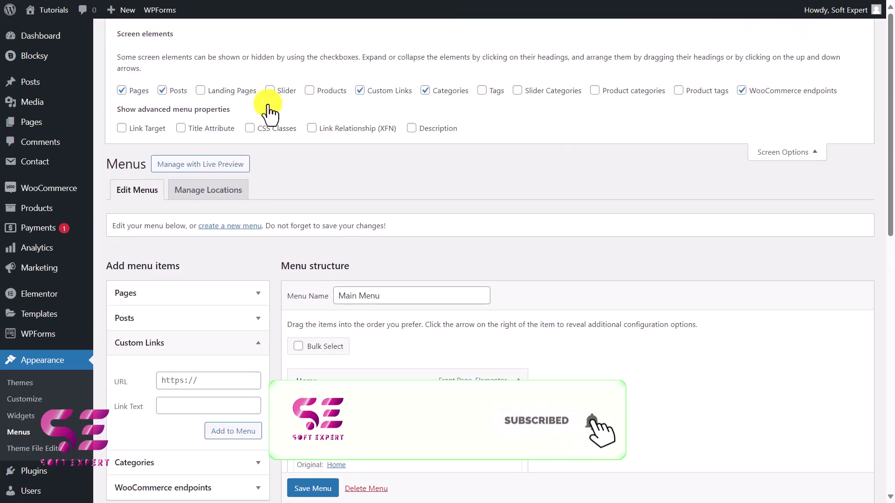
left_click(149, 130)
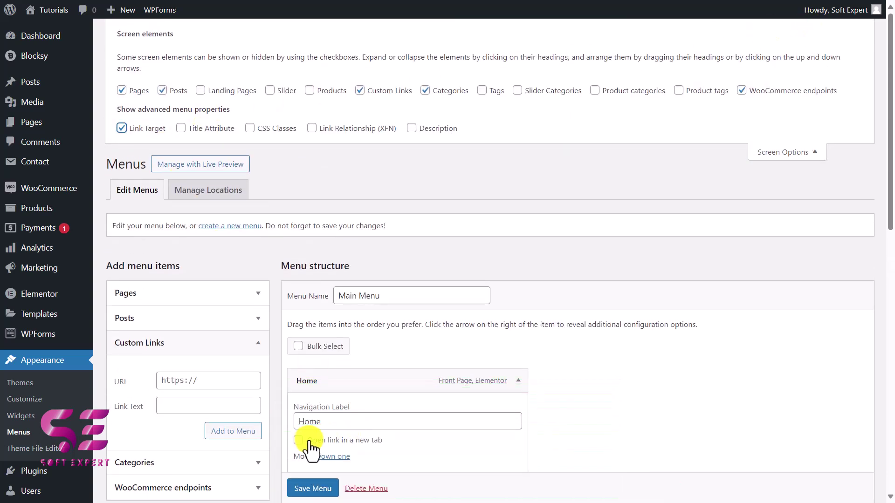
scroll(449, 412, "down", 5)
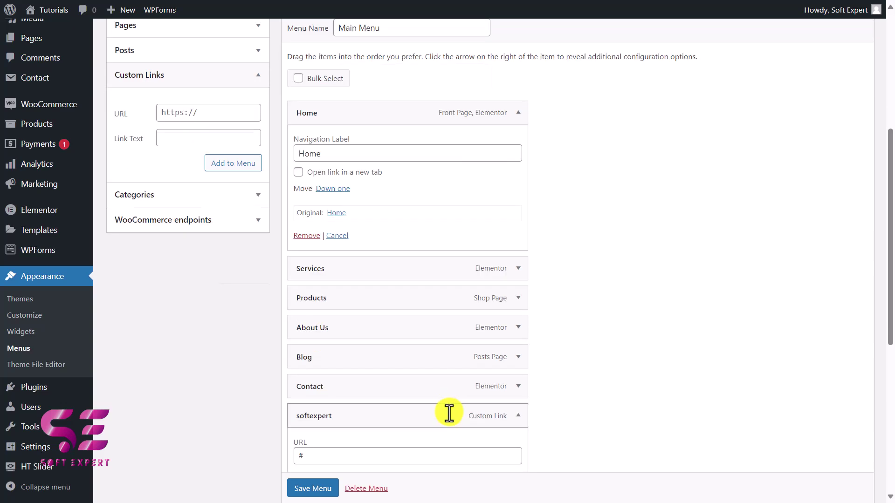
left_click(516, 271)
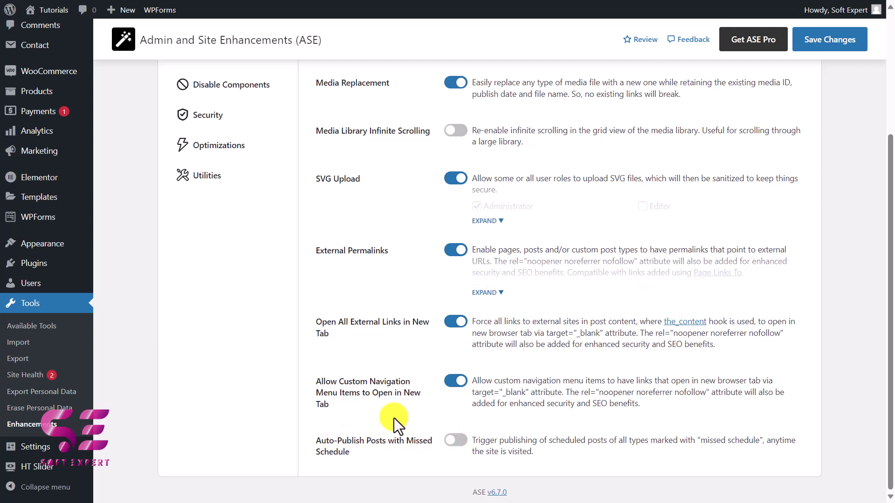
- Switch to ASE's Admin Interface tab, showing Clean Up Admin Bar and related options switched off
scroll(393, 418, "up", 5)
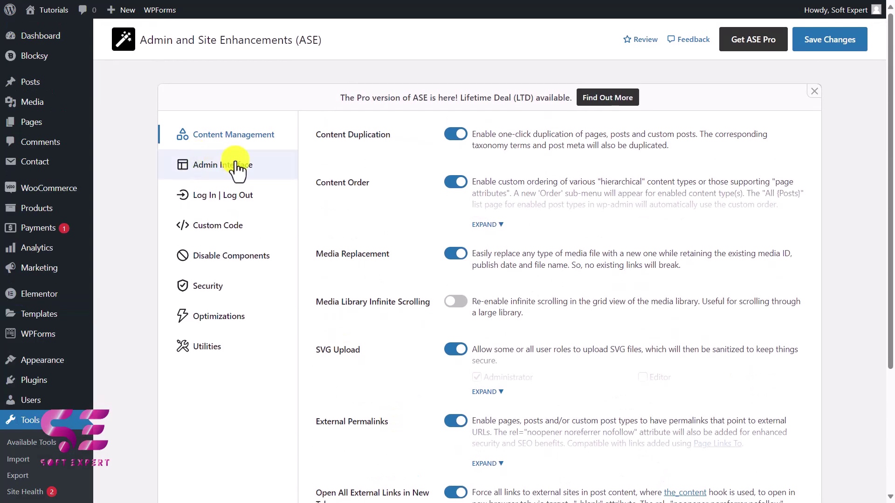
left_click(237, 165)
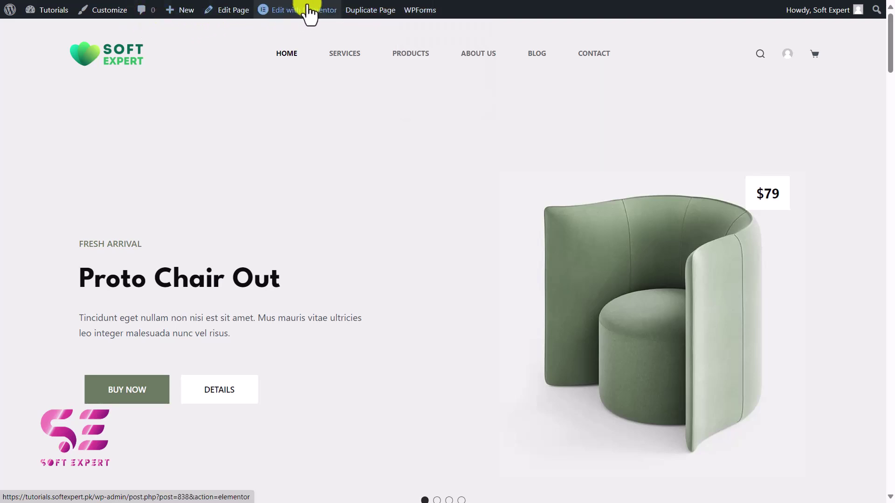
mouse_move(174, 68)
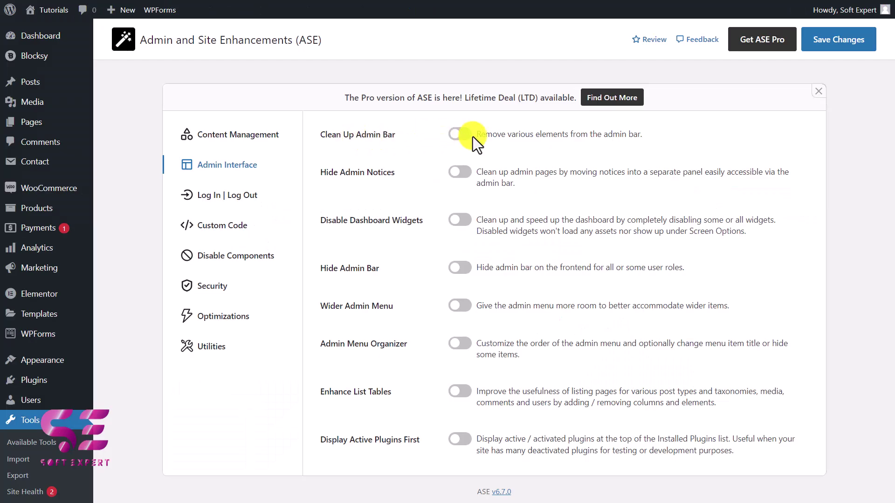
- Enable Clean Up Admin Bar with Remove 'Howdy' ticked and save the changes
left_click(469, 136)
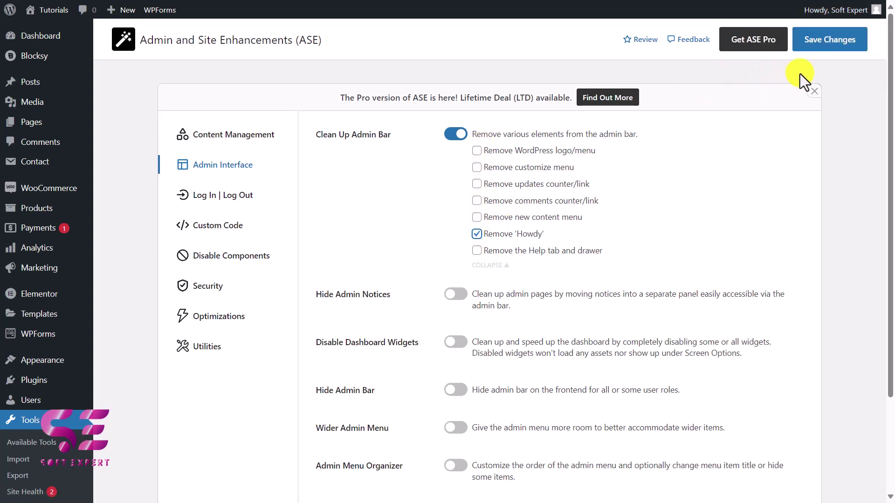
left_click(823, 50)
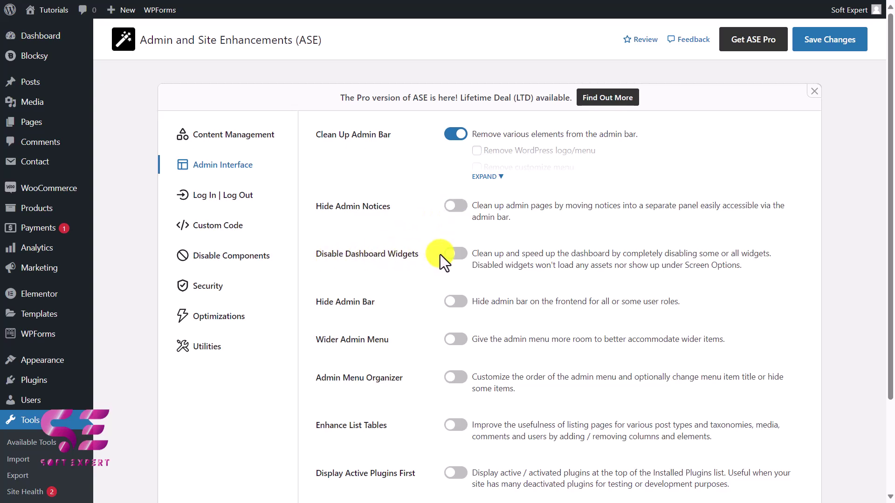
- Review the widgets shown on the WordPress Dashboard
left_click(46, 36)
scroll(286, 276, "down", 5)
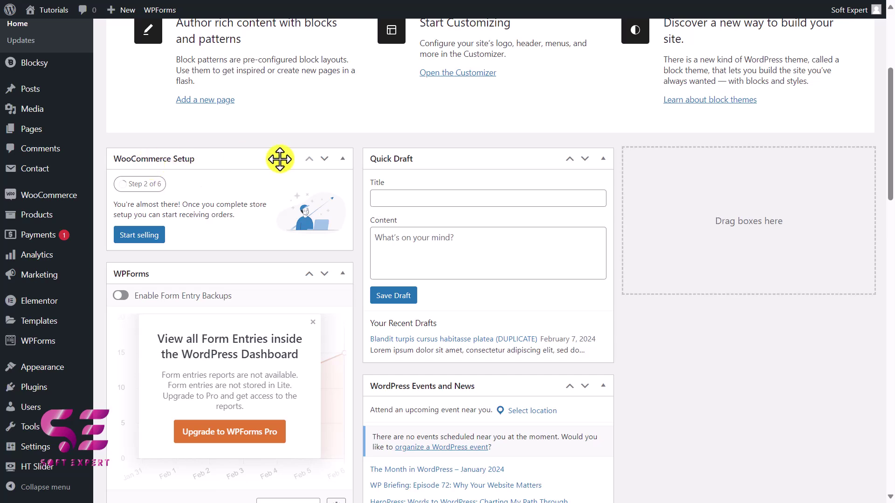
scroll(406, 167, "down", 2)
scroll(406, 167, "down", 1)
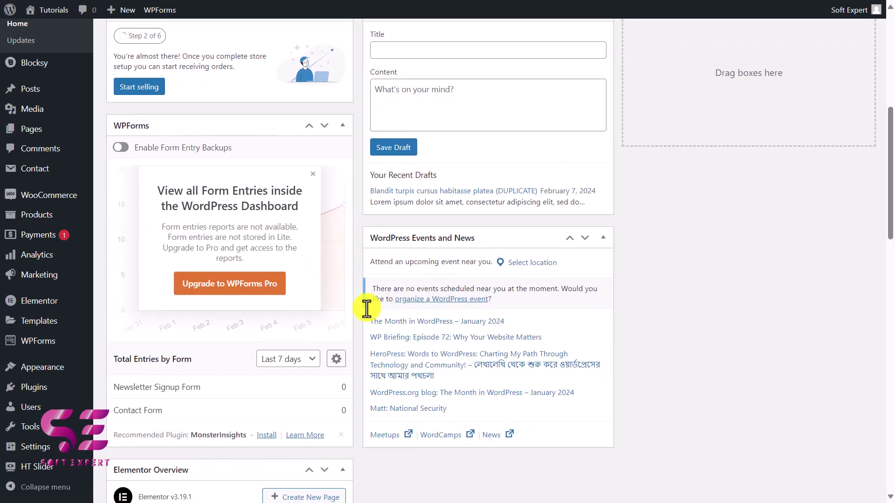
key("alt+Tab")
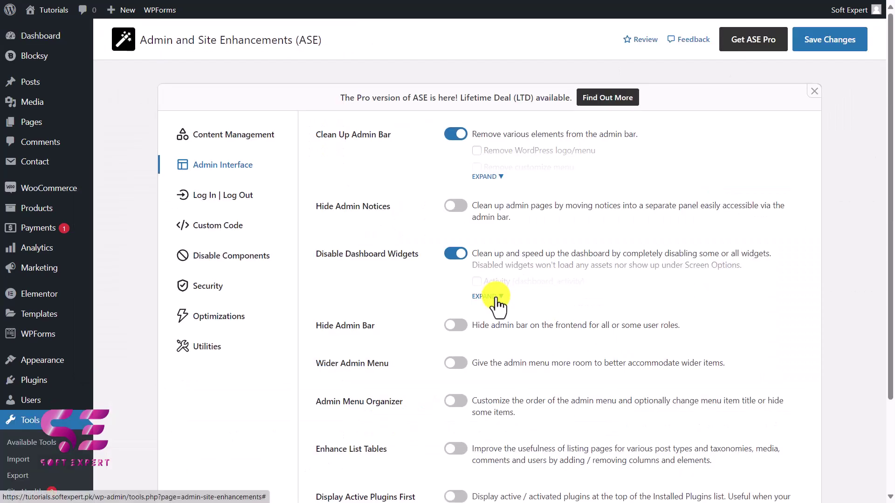
- Under Disable Dashboard Widgets, tick the Activity and At a Glance widgets
left_click(487, 285)
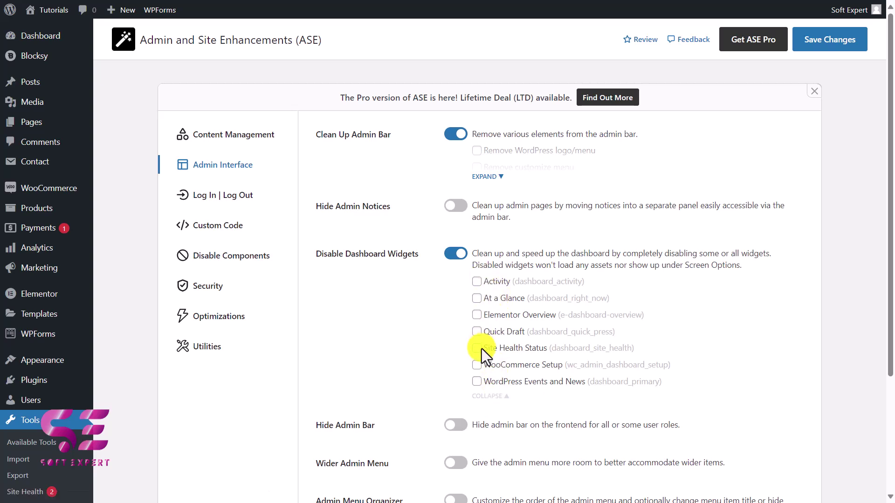
left_click(477, 298)
left_click(477, 281)
scroll(345, 273, "down", 3)
key("alt+Tab")
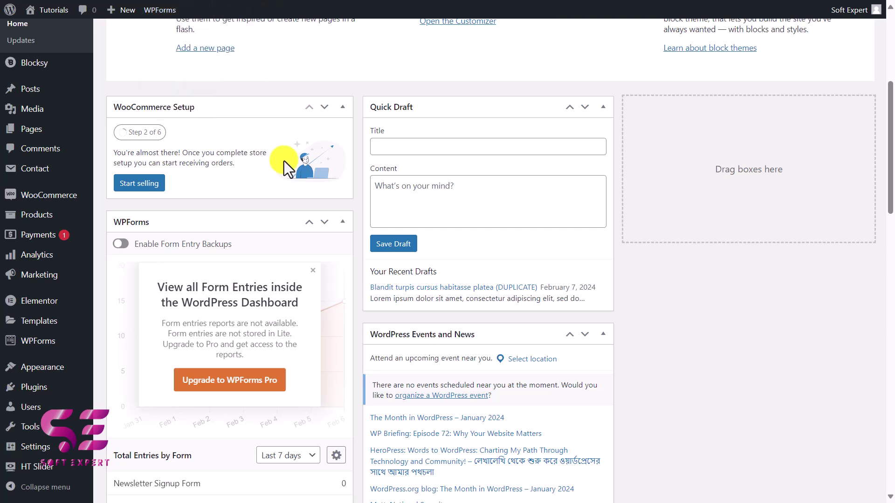
key("alt+Tab")
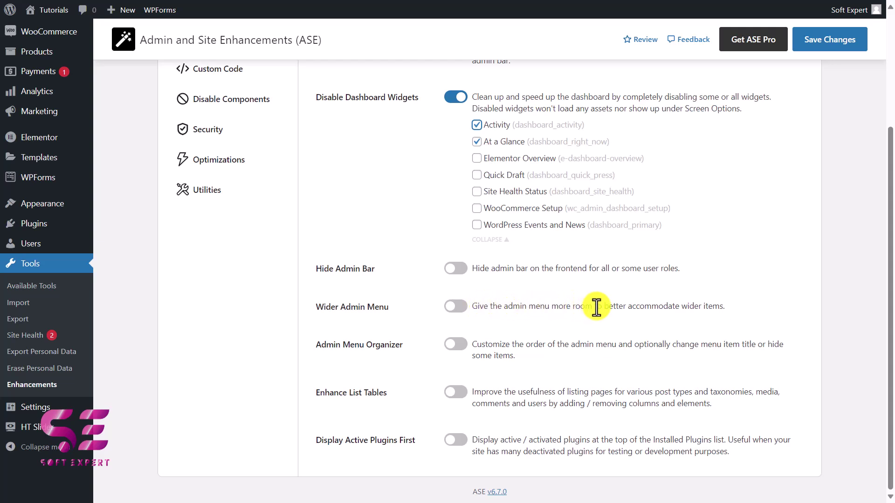
- Turn on Wider Admin Menu at 180px width
left_click(457, 307)
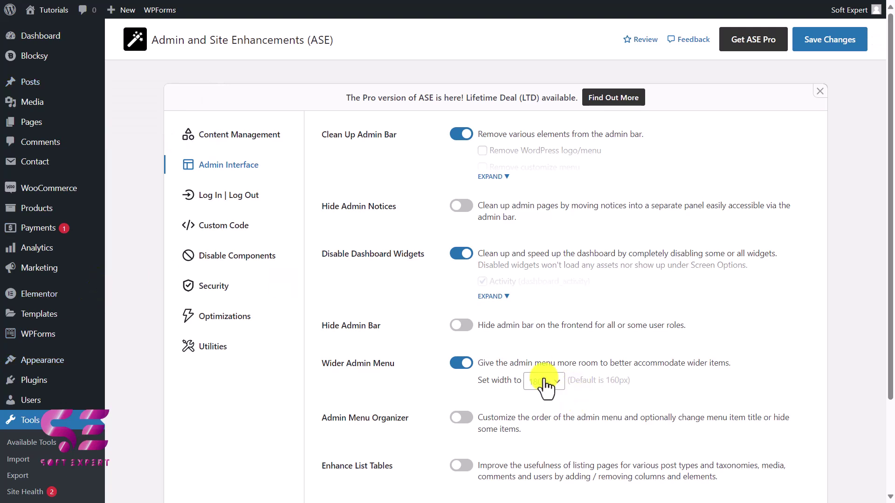
scroll(466, 350, "down", 3)
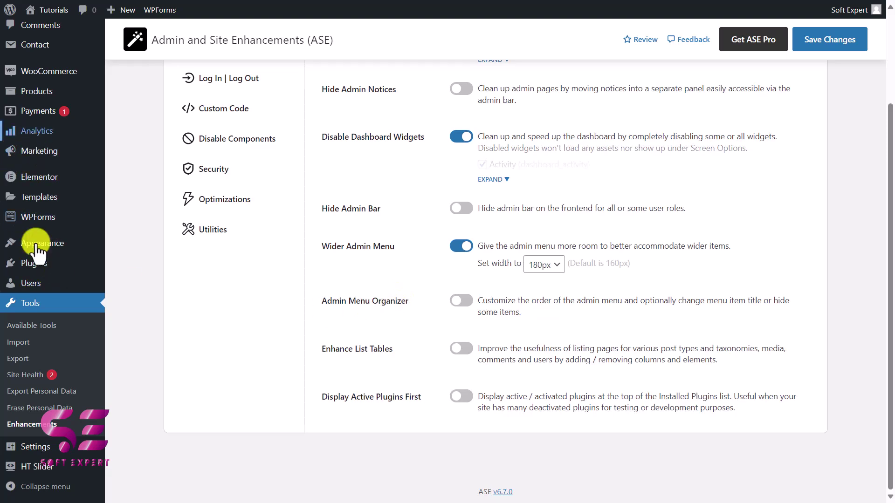
scroll(46, 127, "up", 3)
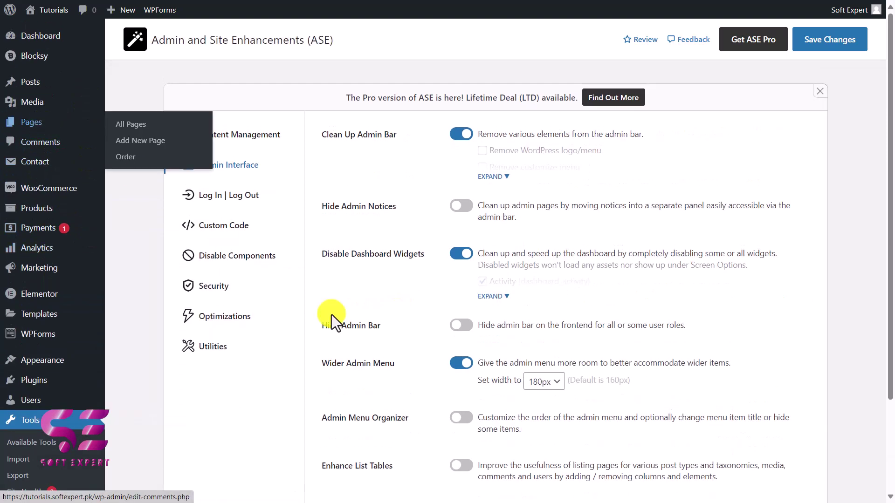
- Turn on Admin Menu Organizer and reorder the menu to Dashboard, Pages, then Posts
left_click(459, 418)
left_click(490, 461)
scroll(490, 452, "down", 10)
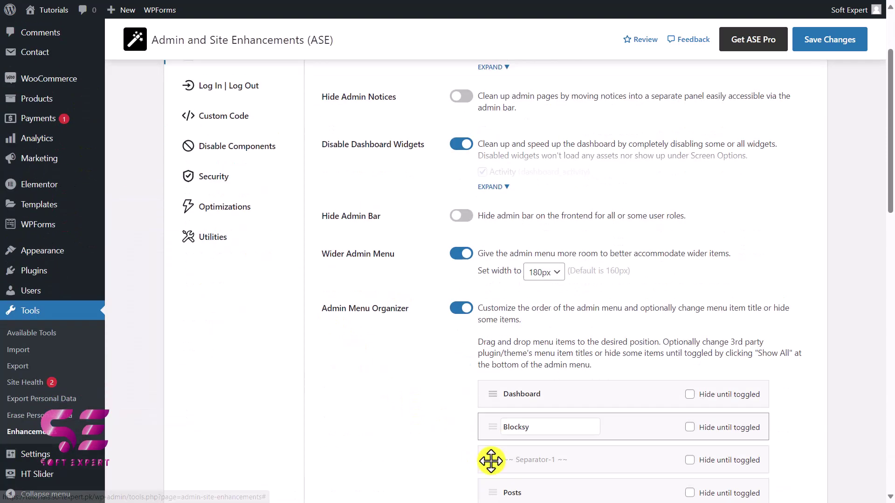
scroll(520, 132, "up", 2)
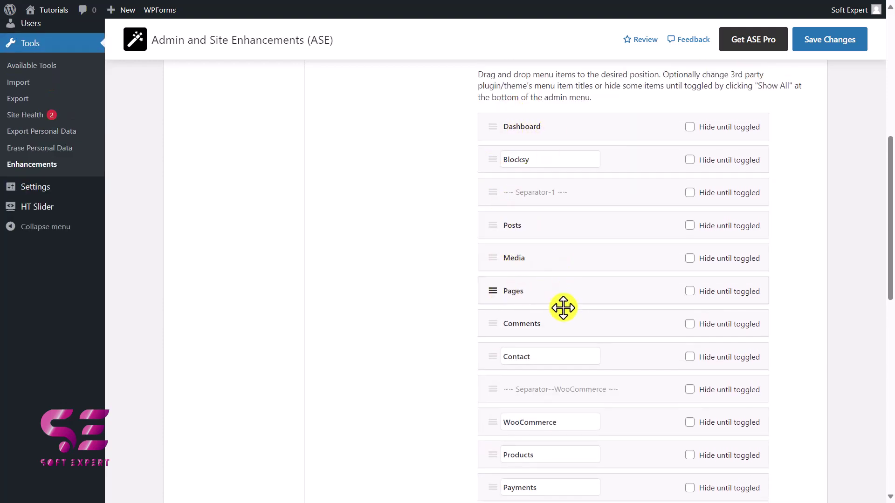
left_click_drag(507, 297, 508, 161)
left_click_drag(499, 262, 497, 188)
scroll(146, 194, "up", 8)
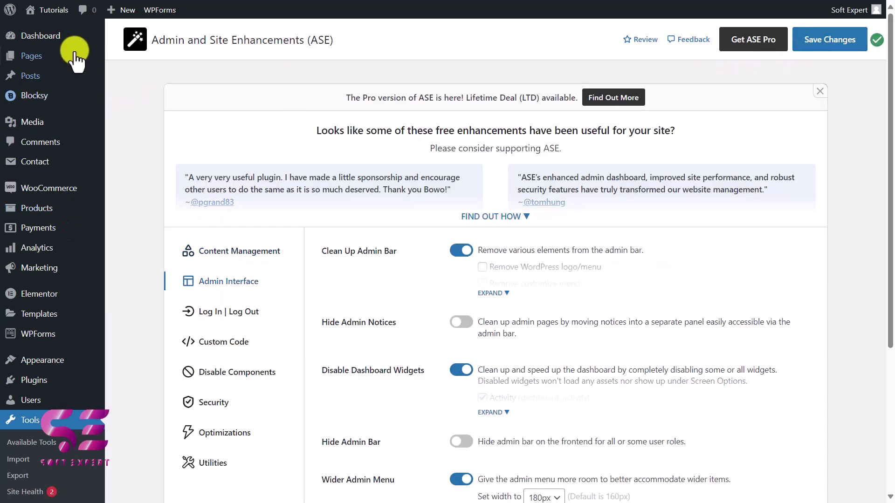
- Confirm the saved admin menu order Dashboard, Pages, Posts, then scroll toward Enhance List Tables
mouse_move(50, 41)
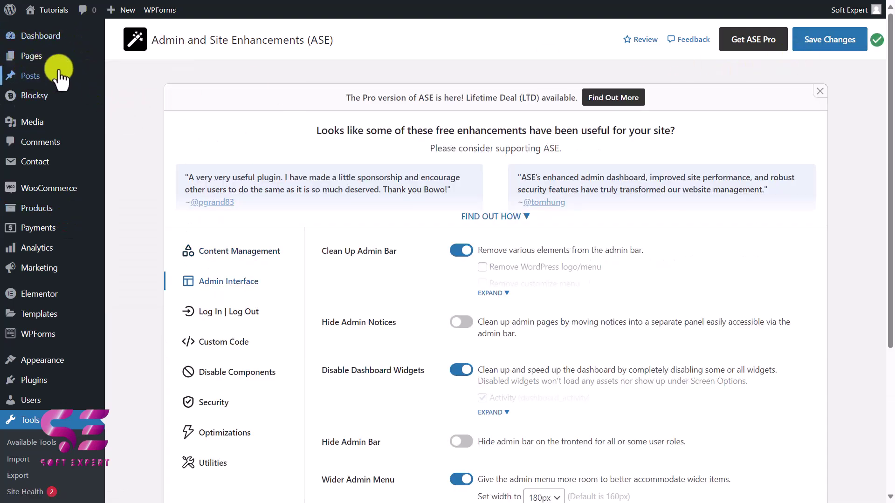
scroll(420, 392, "down", 5)
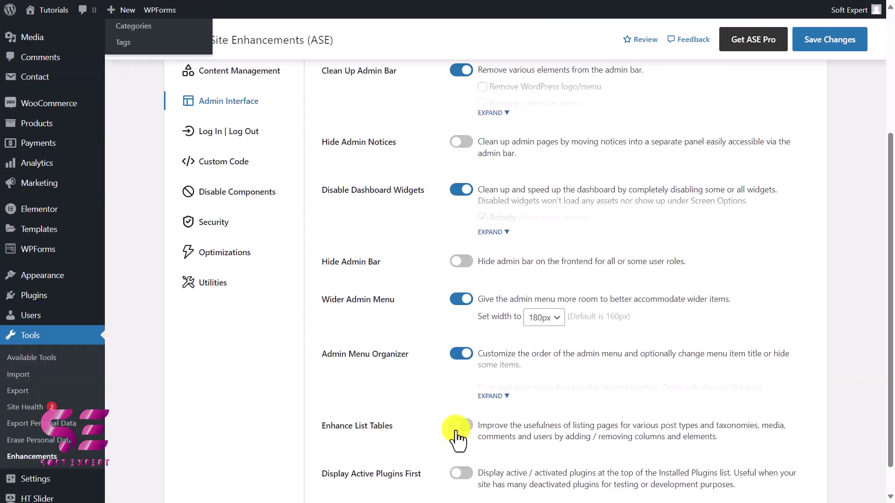
- Switch on Enhance List Tables and review its unchecked column options, like Show featured image column
left_click(460, 426)
scroll(459, 466, "down", 1)
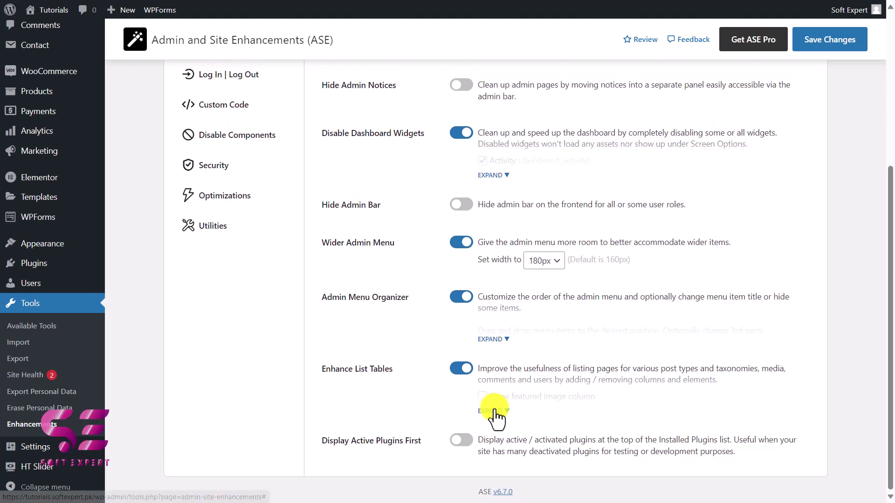
scroll(485, 354, "down", 2)
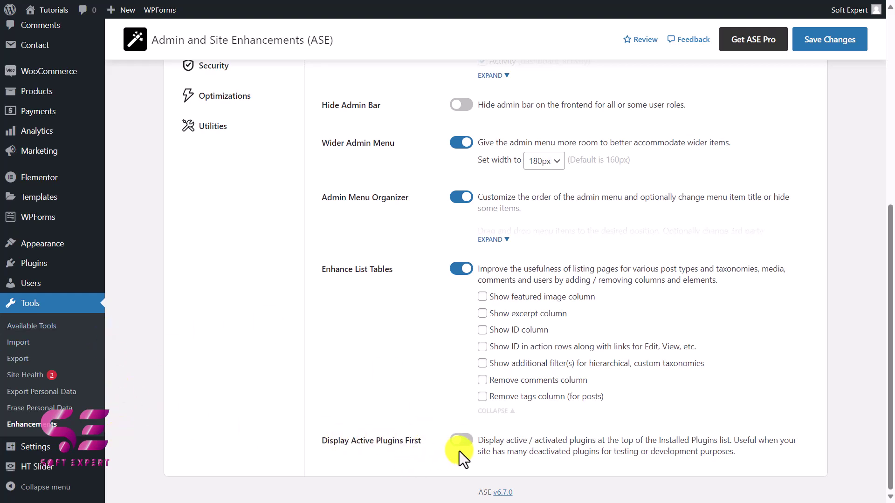
scroll(235, 319, "up", 7)
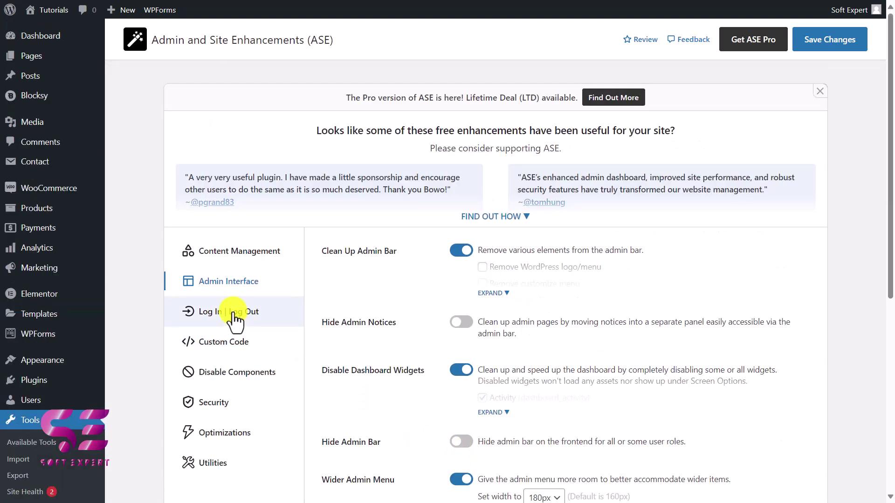
- Open the Log In | Log Out tab and inspect the login URL text
left_click(234, 319)
scroll(386, 194, "down", 1)
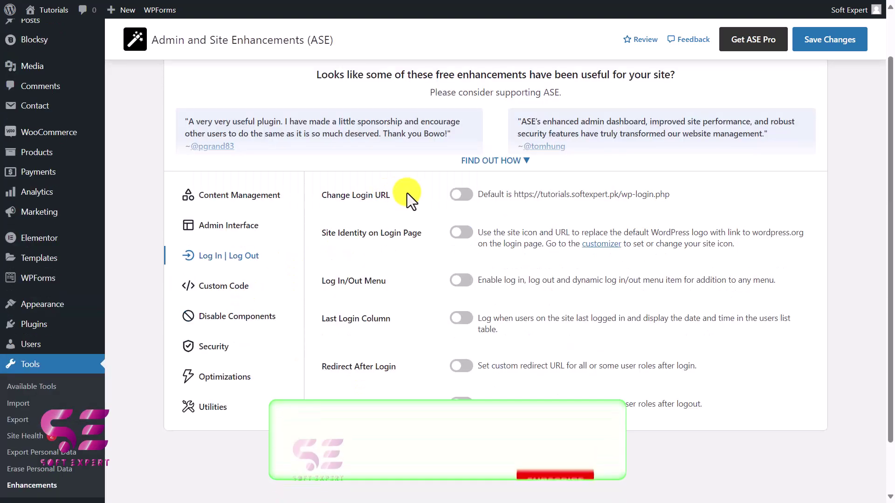
left_click_drag(523, 193, 657, 195)
left_click(619, 195)
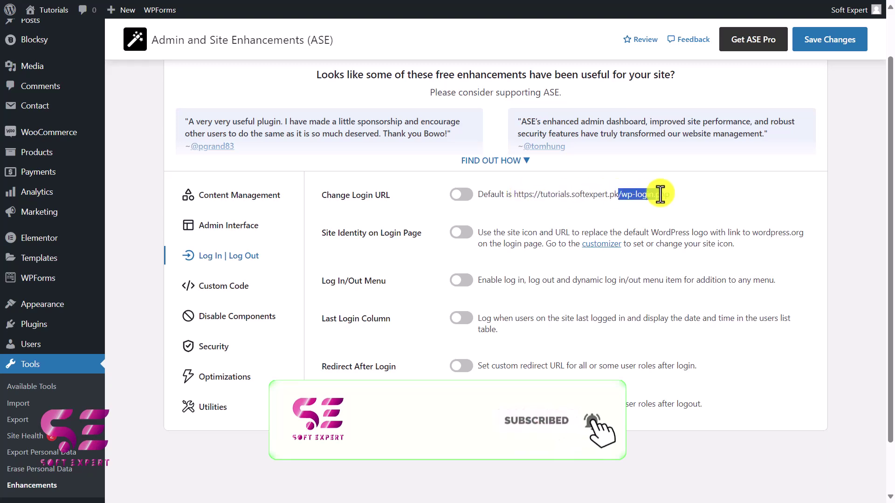
left_click(452, 201)
- Turn Change Login URL on to view its New URL field and notes, then off again
left_click(453, 200)
left_click(494, 234)
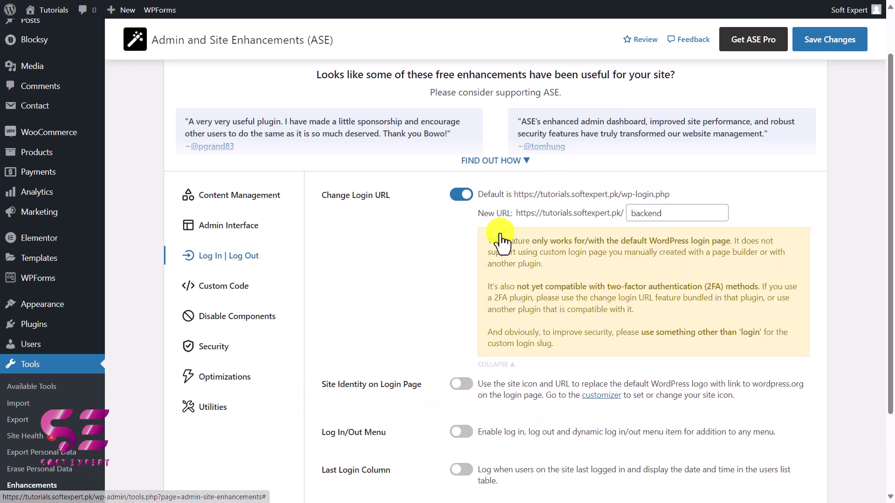
left_click(661, 218)
double_click(627, 214)
key("End")
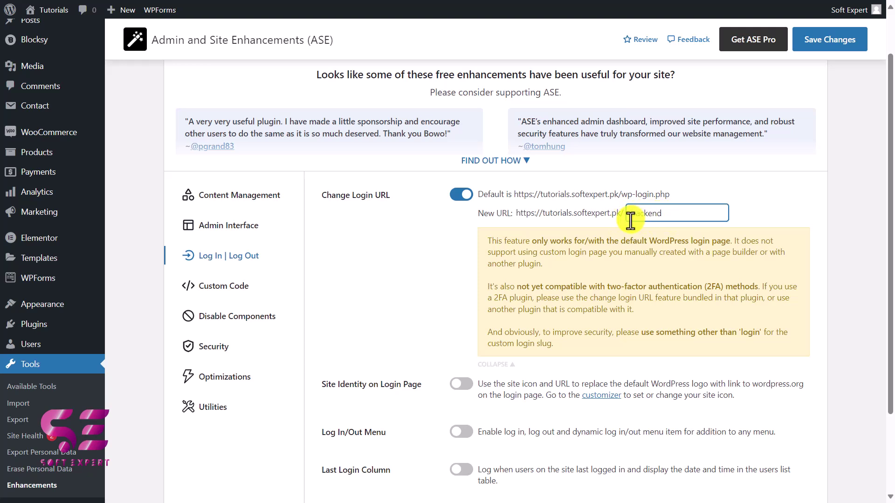
left_click(464, 202)
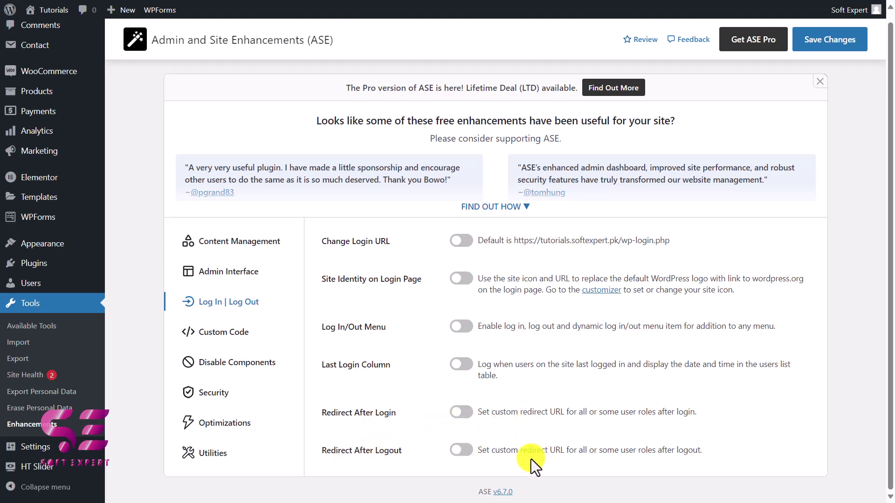
- Open the Custom Code tab and preview Custom Frontend CSS, leaving it switched off
left_click(228, 332)
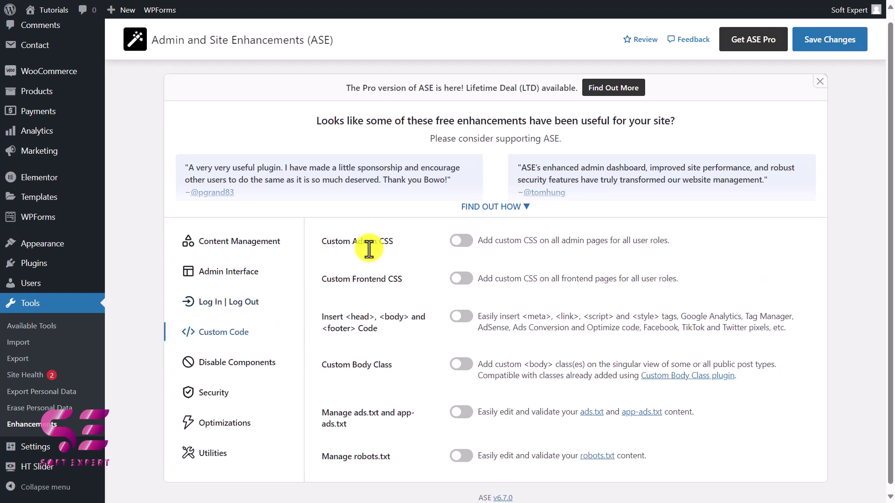
left_click(461, 279)
scroll(530, 371, "down", 1)
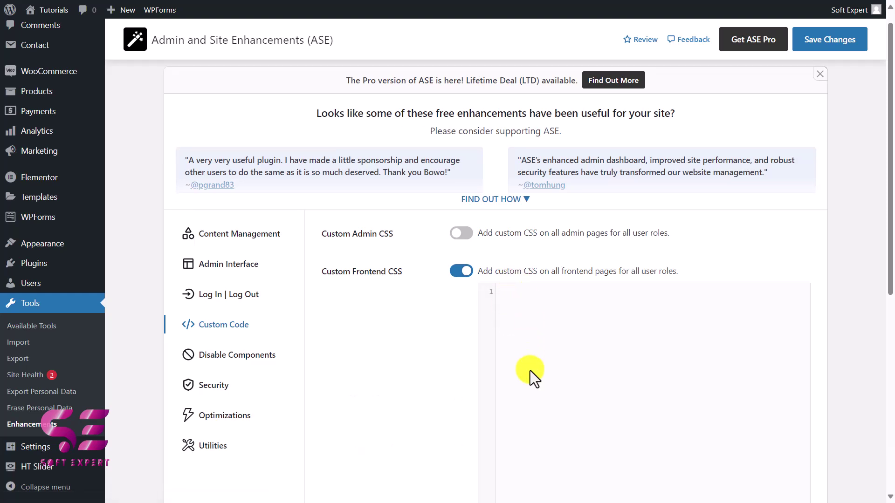
left_click(459, 272)
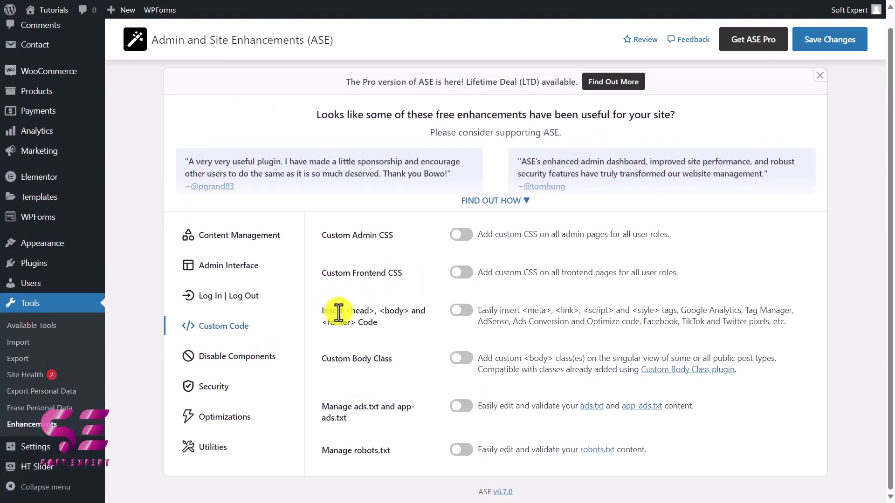
- Preview Insert <head>, <body> and <footer> Code, then switch it back off
left_click(457, 310)
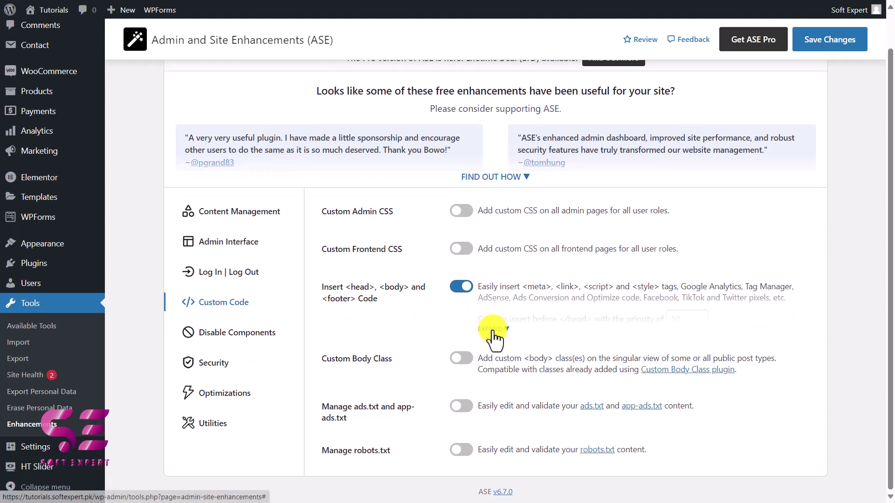
scroll(506, 226, "down", 3)
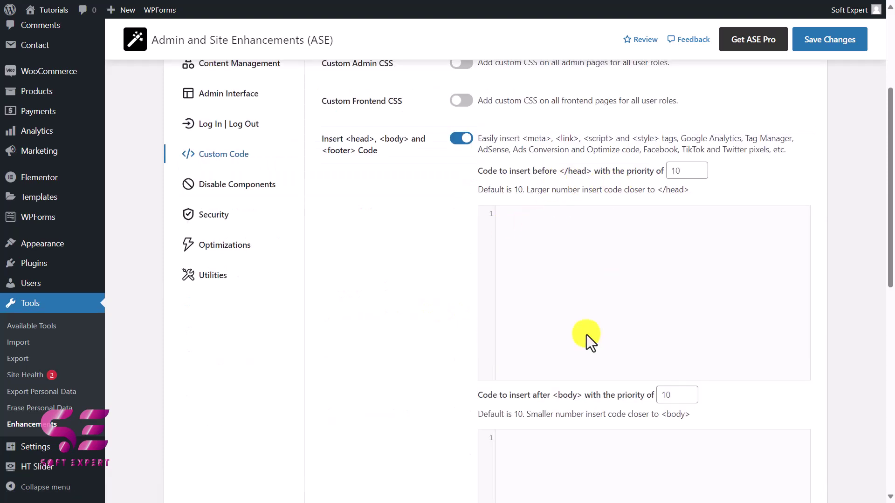
scroll(593, 394, "down", 3)
scroll(593, 395, "up", 4)
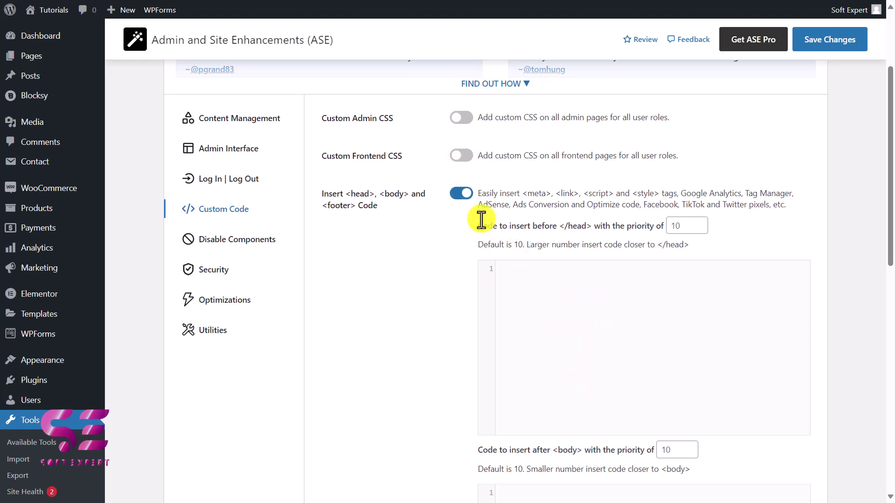
left_click(462, 193)
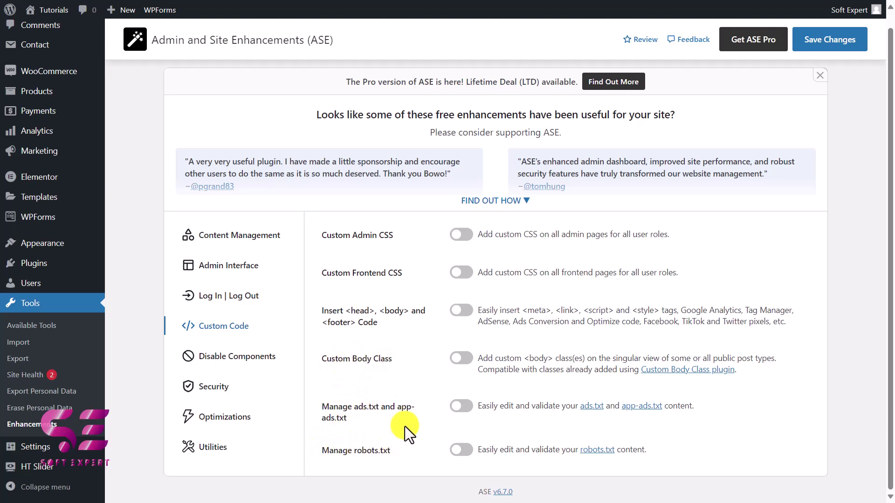
- On the Disable Components tab, expand and review the Disable Smaller Components checkboxes, leaving every option off
left_click(255, 367)
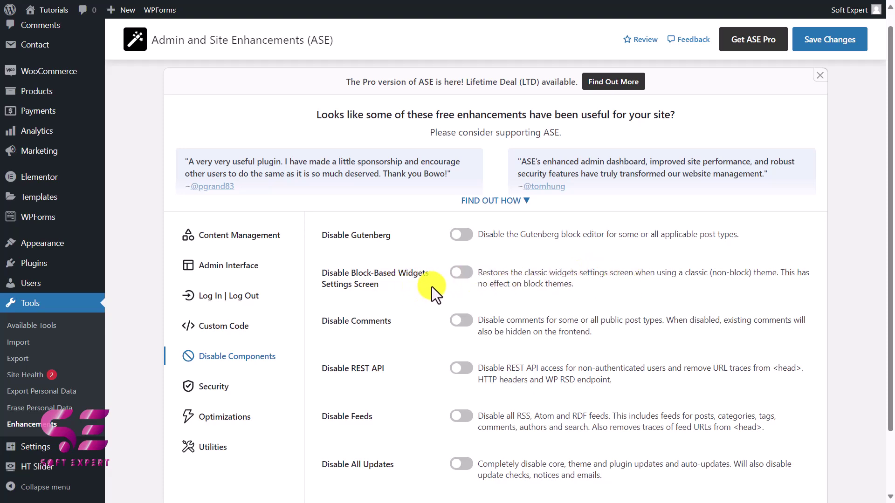
scroll(431, 287, "down", 1)
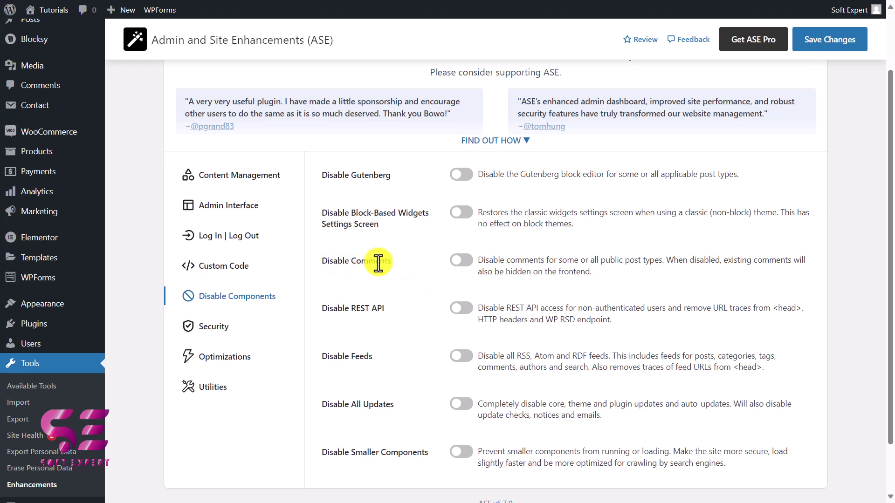
scroll(378, 261, "down", 1)
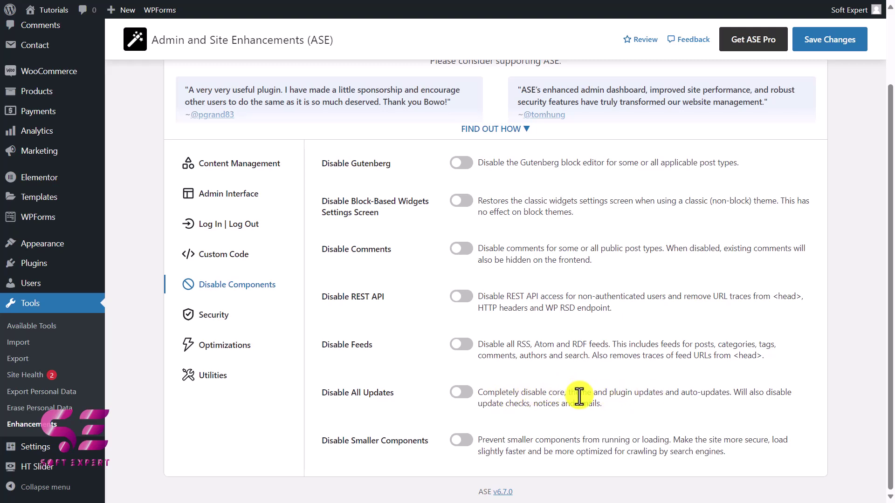
left_click(473, 442)
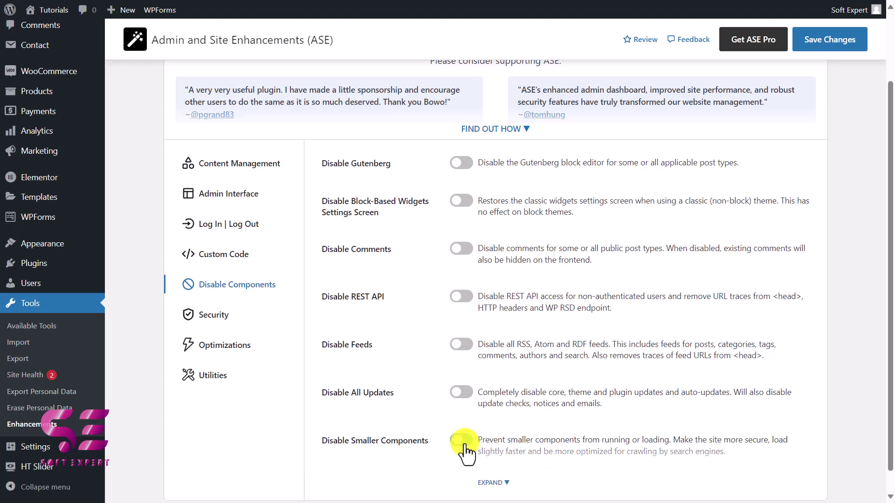
scroll(475, 443, "down", 1)
left_click(495, 459)
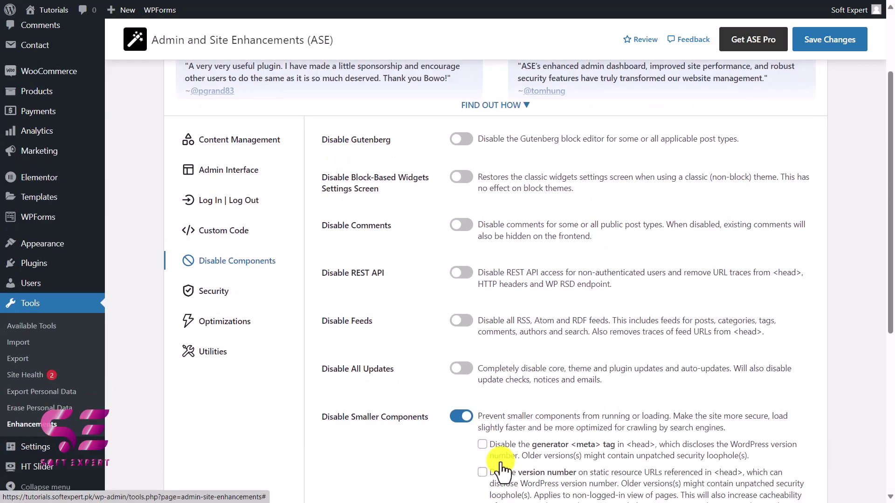
scroll(497, 463, "down", 4)
scroll(504, 317, "down", 2)
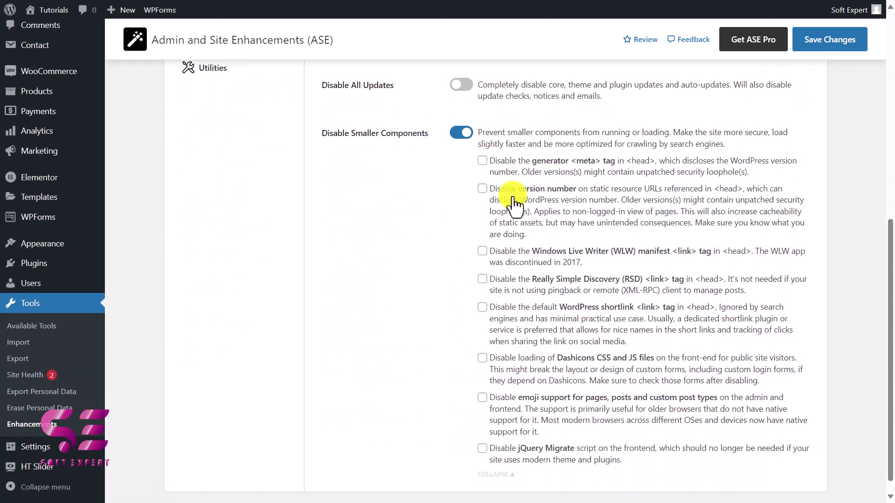
scroll(504, 420, "up", 6)
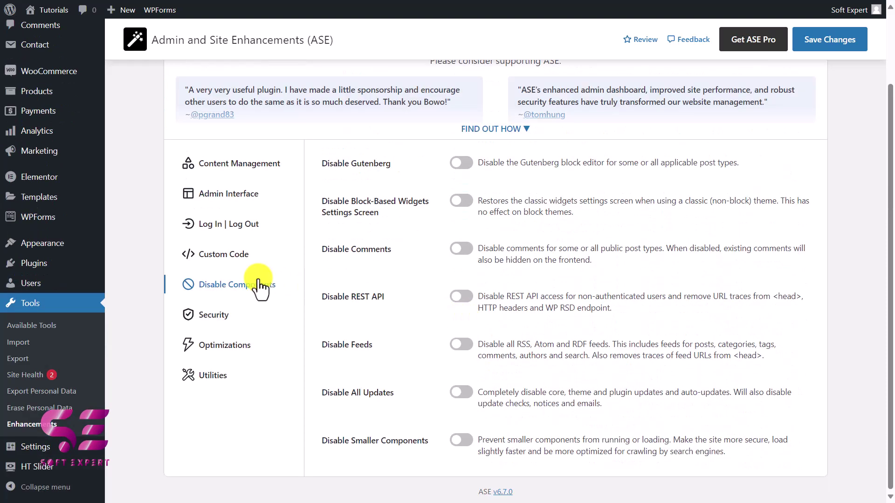
- In Security, switch on Limit Login Attempts: 3 failed attempts trigger a 15-minute lockout
left_click(235, 310)
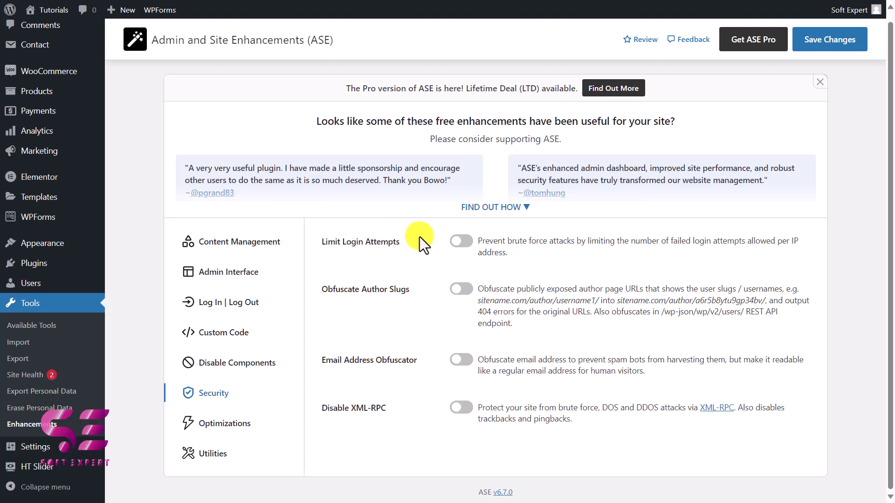
left_click(464, 247)
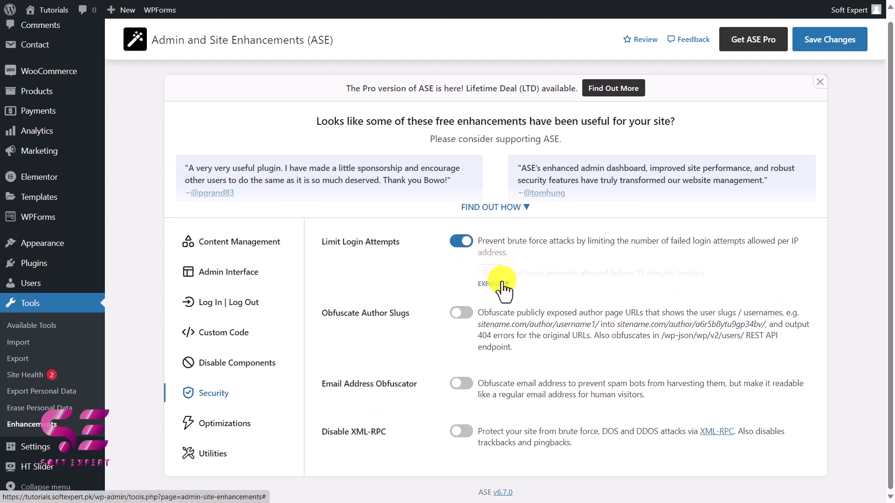
scroll(487, 205, "down", 1)
left_click(484, 206)
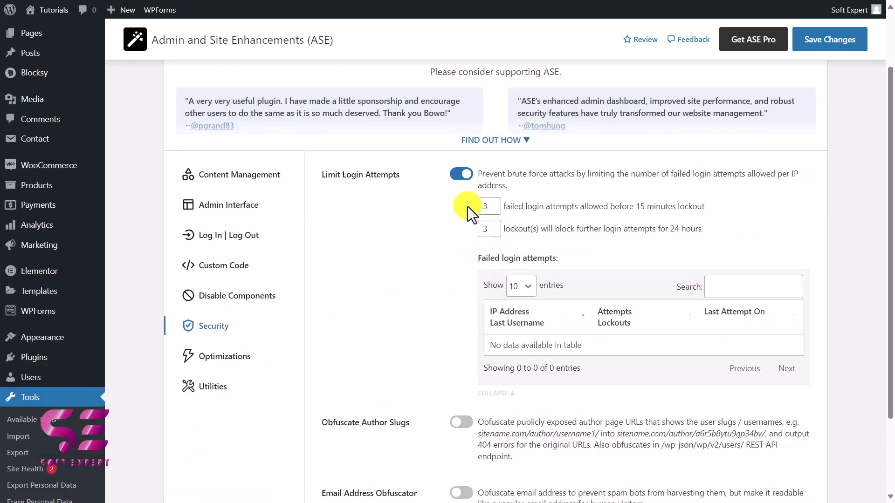
- In Optimizations, toggle Image Upload Control and reveal its maximum image width and height
left_click(235, 359)
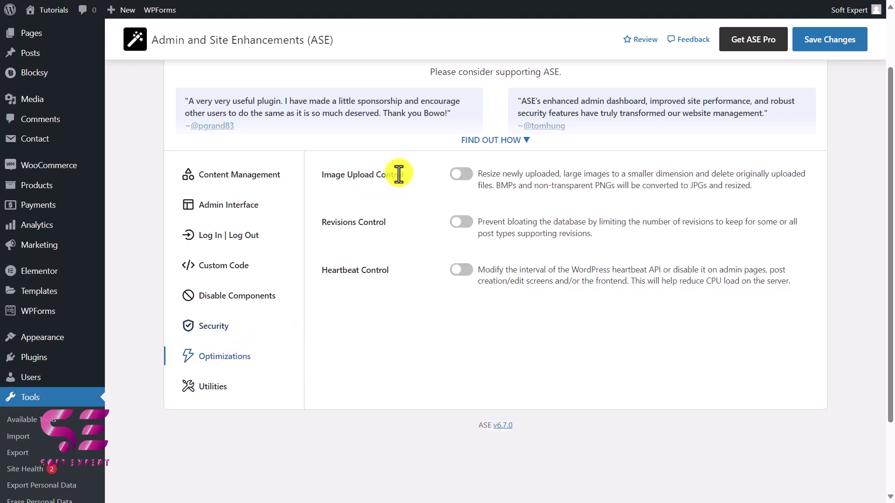
left_click(460, 176)
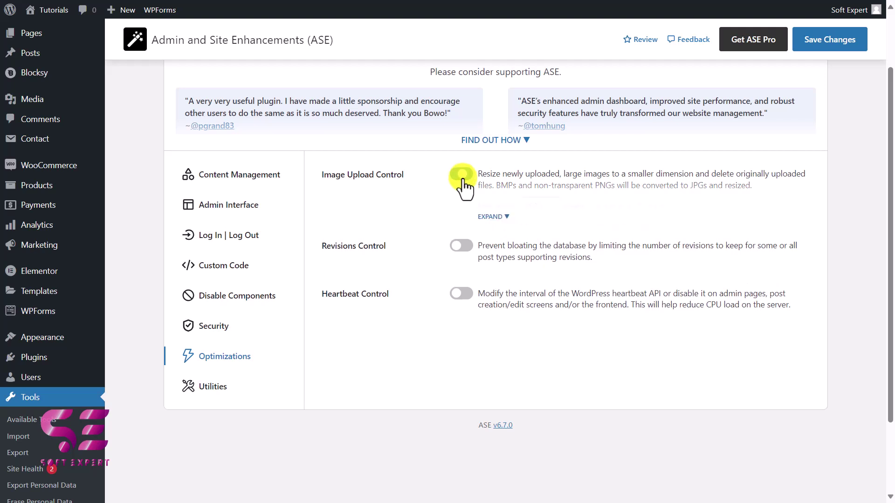
left_click(495, 215)
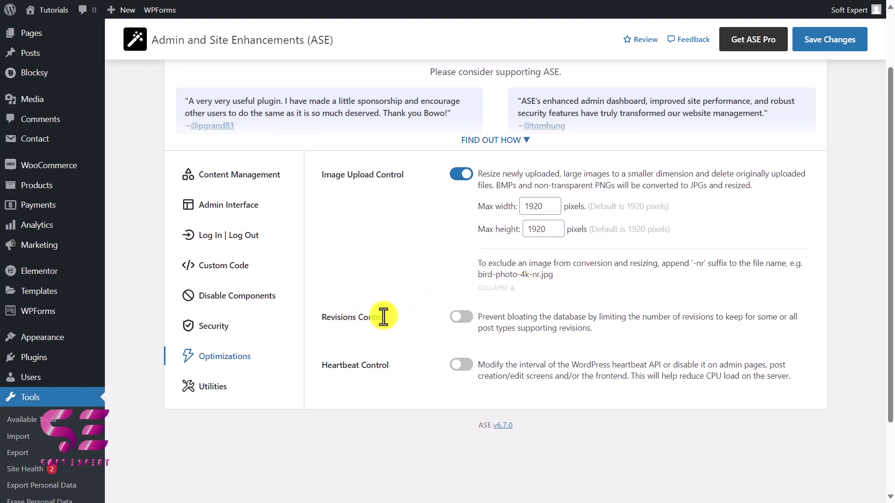
- Toggle Revisions Control and review its revision limit and post types
left_click(461, 317)
scroll(497, 277, "down", 2)
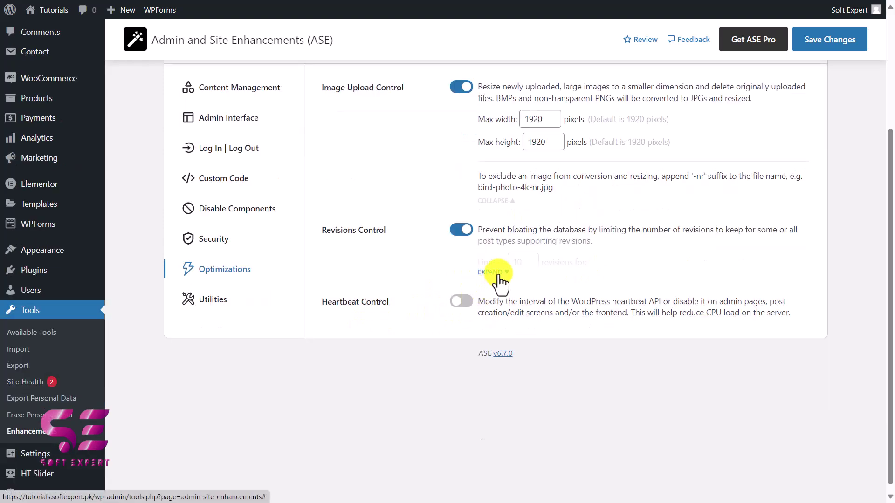
left_click(495, 274)
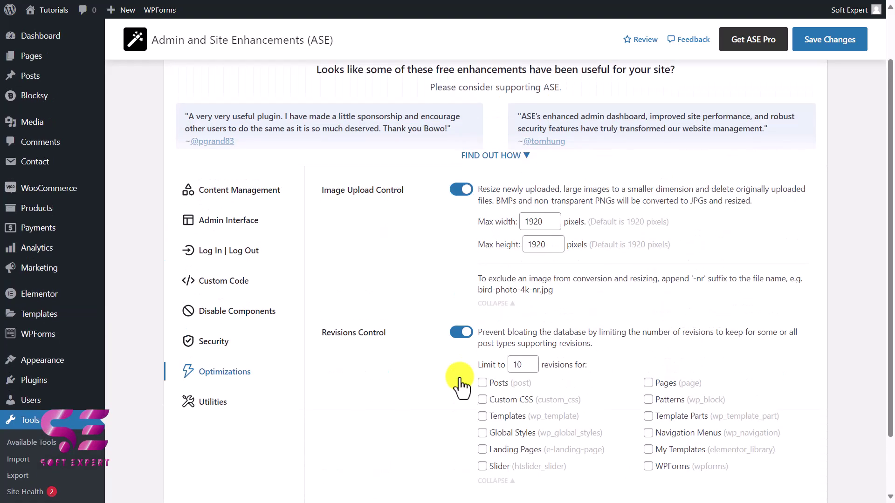
left_click(461, 336)
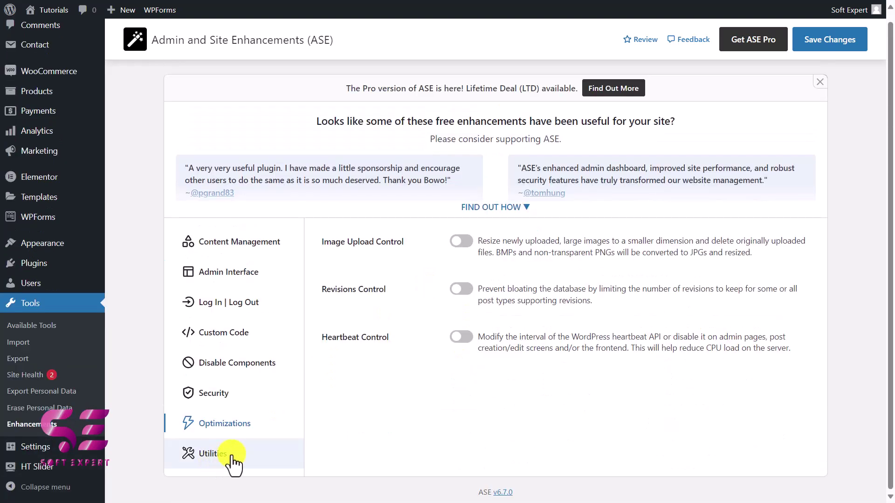
- In Utilities, switch Password Protection on and then back off
left_click(230, 455)
scroll(334, 269, "up", 1)
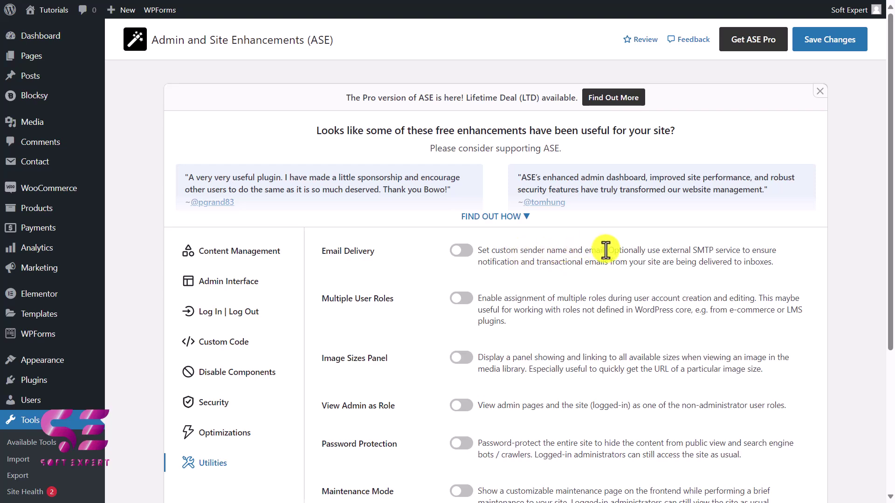
scroll(562, 240, "down", 4)
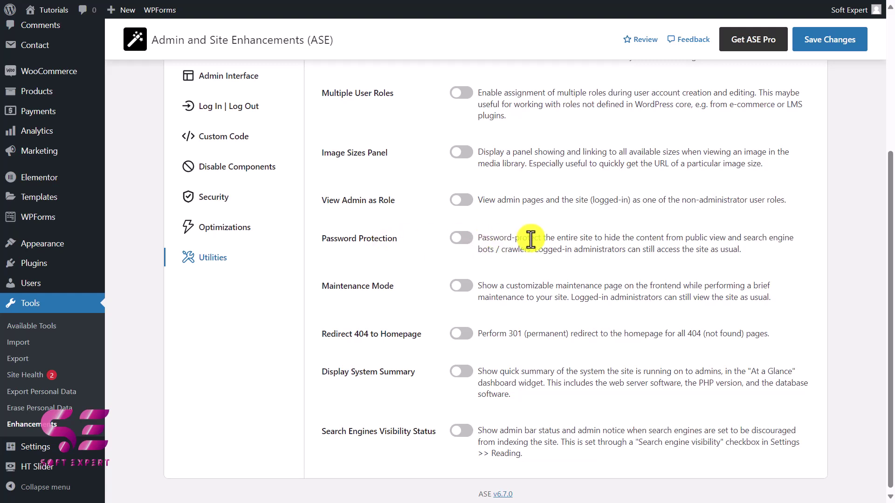
left_click(461, 238)
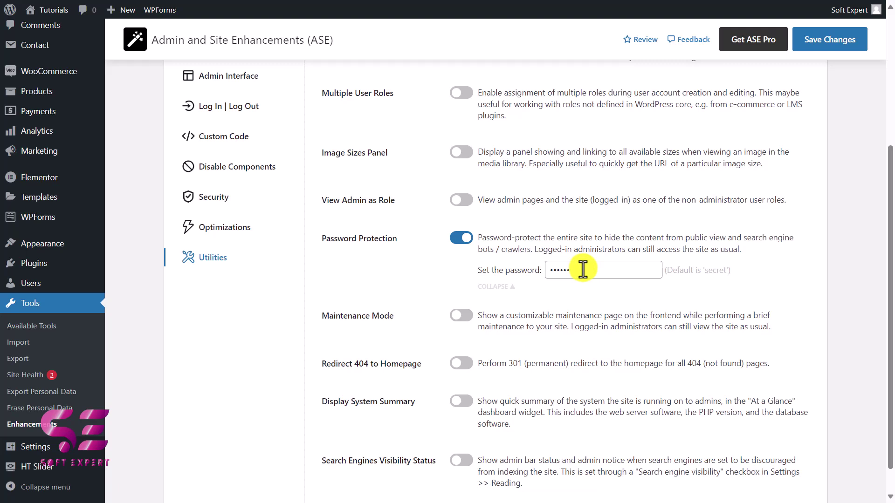
left_click(461, 238)
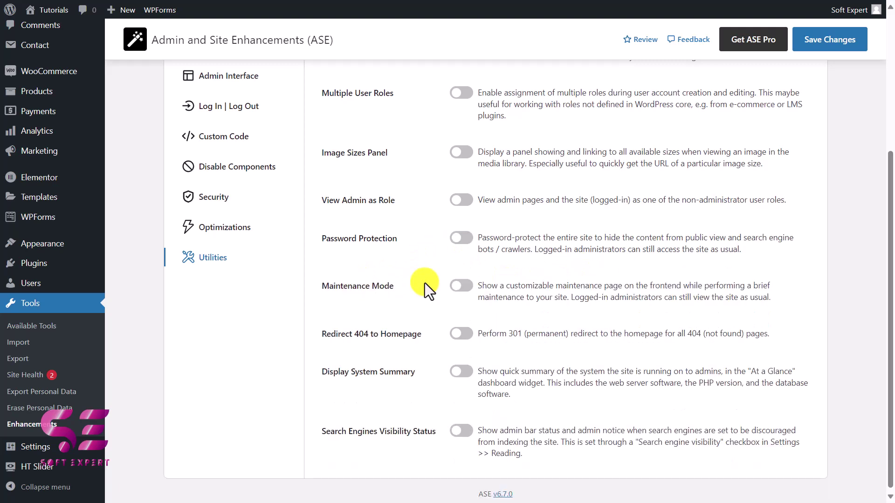
- Enable Maintenance Mode with heading "We'll be back soon." and a Stripes background
left_click(463, 286)
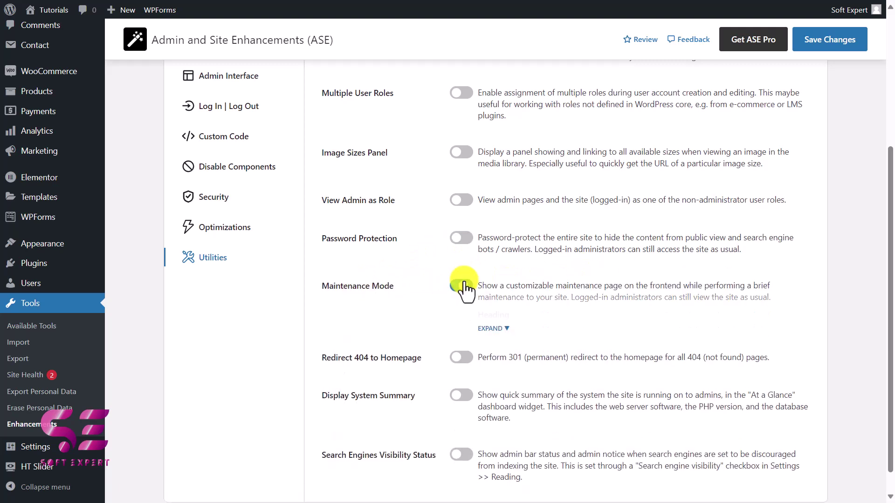
left_click(489, 328)
scroll(480, 261, "down", 2)
left_click_drag(480, 254, 567, 258)
left_click(567, 258)
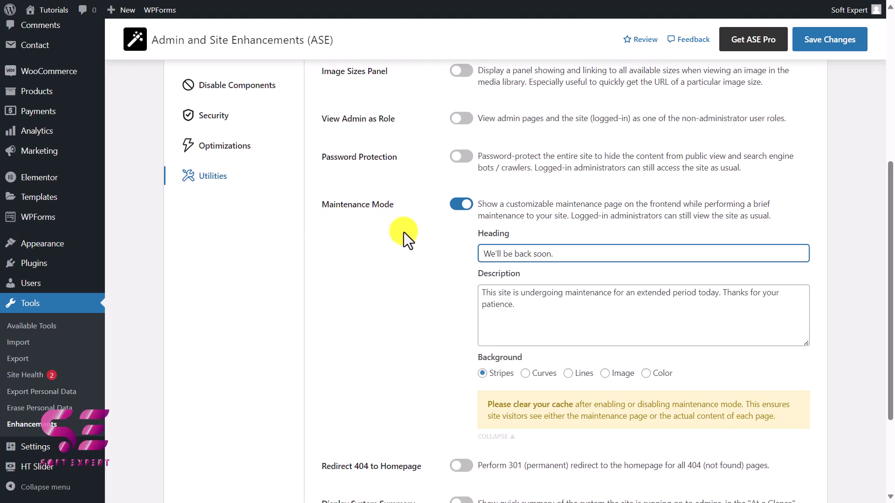
scroll(354, 289, "up", 1)
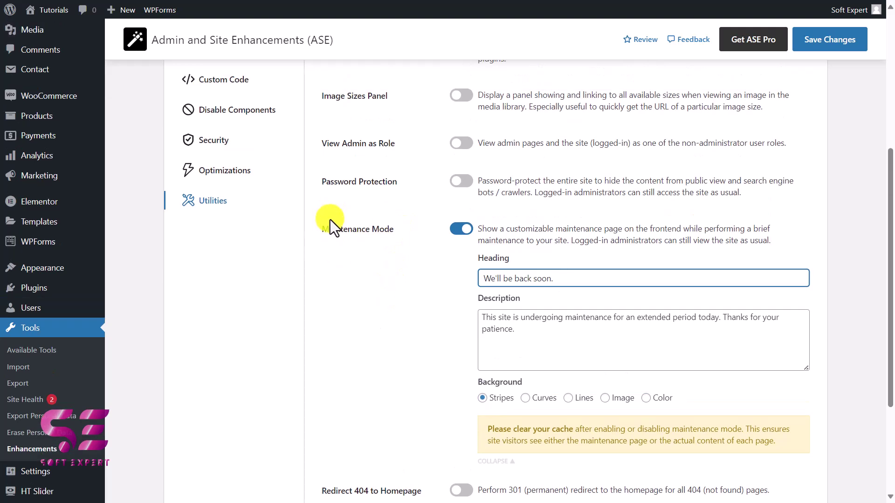
scroll(406, 253, "down", 3)
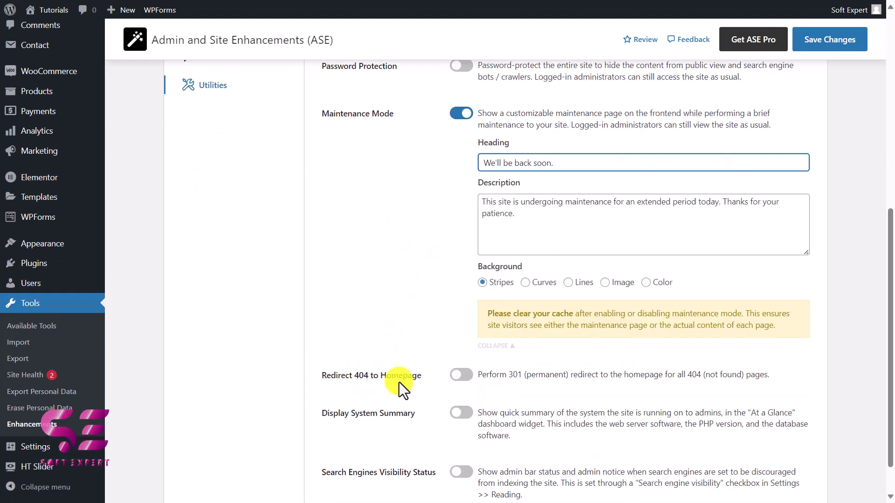
scroll(399, 382, "down", 1)
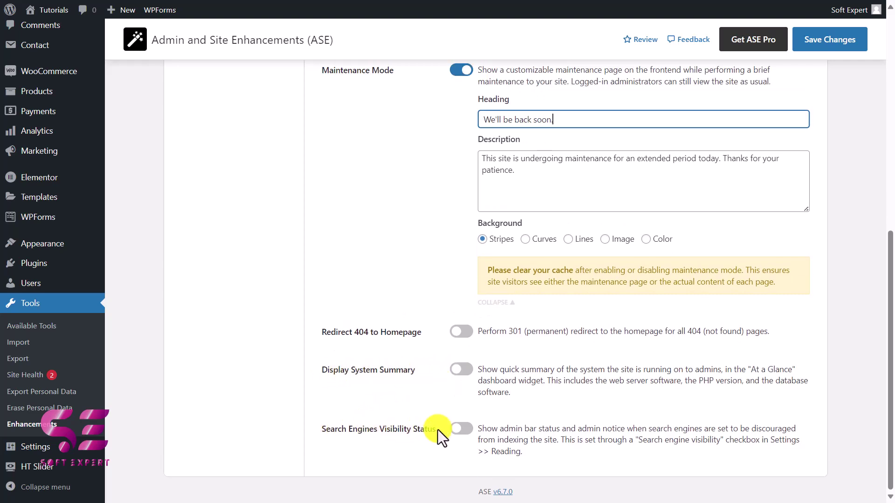
scroll(441, 298, "down", 1)
scroll(260, 400, "up", 7)
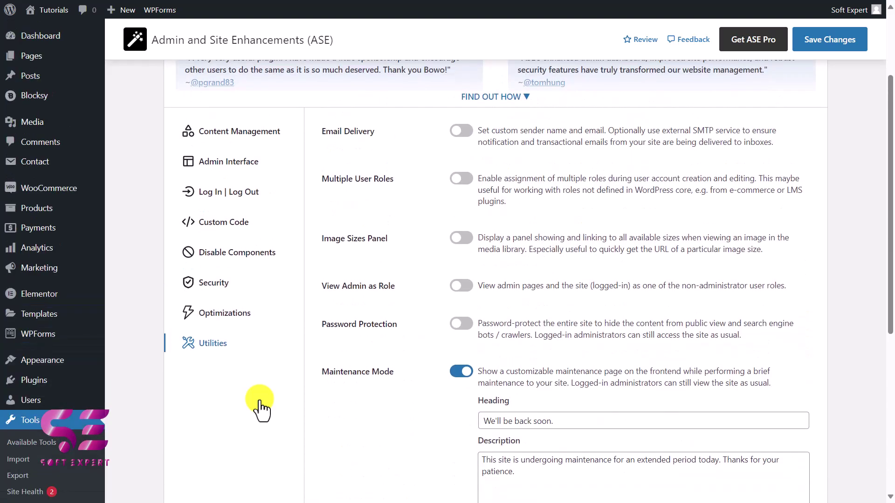
scroll(260, 404, "up", 1)
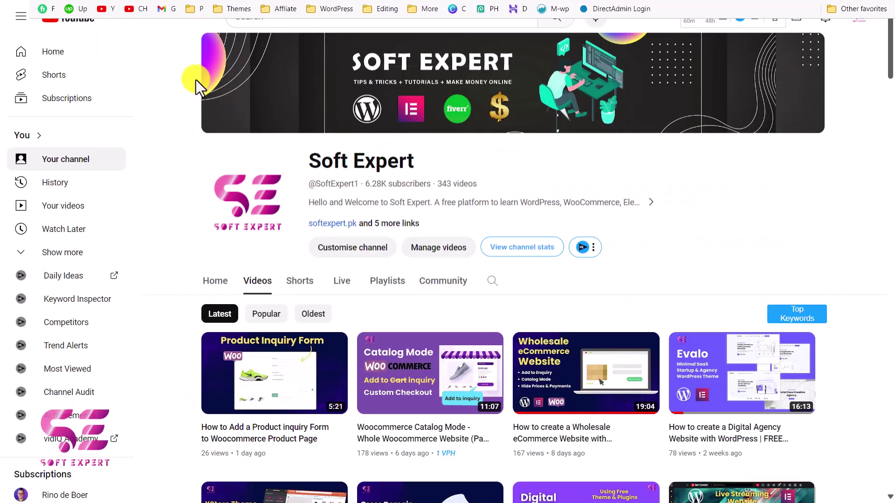
- Scroll through the Soft Expert channel's Videos grid back to tutorials from 11 months ago
scroll(436, 285, "down", 5)
scroll(437, 285, "down", 13)
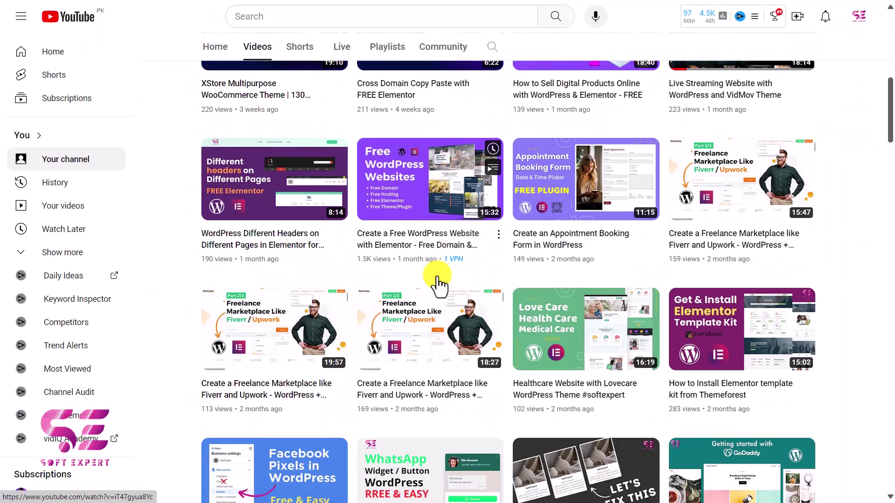
scroll(437, 285, "down", 16)
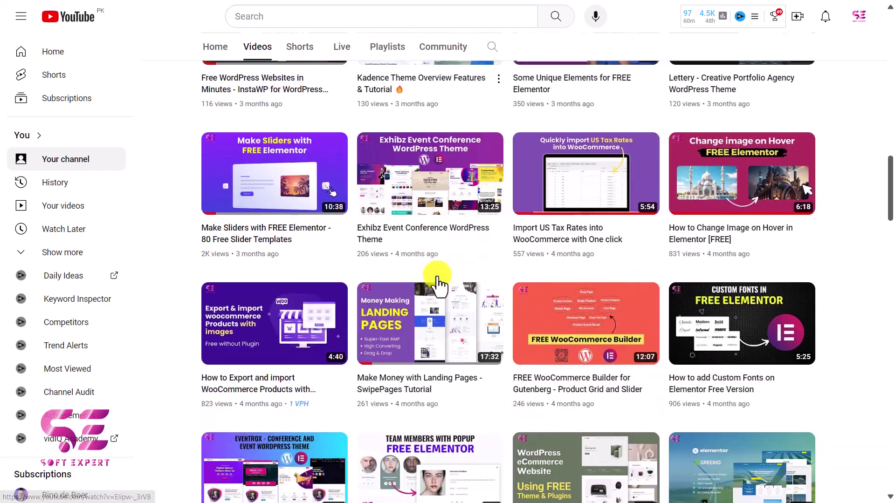
scroll(438, 285, "down", 17)
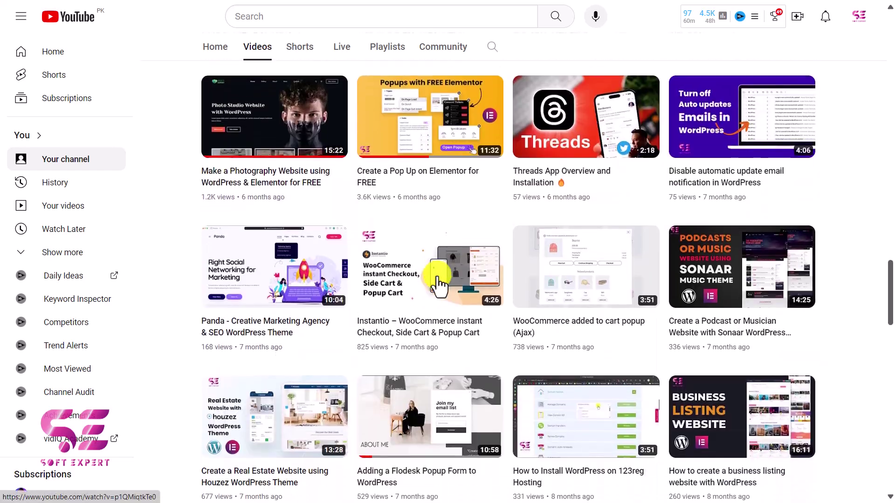
scroll(438, 282, "down", 11)
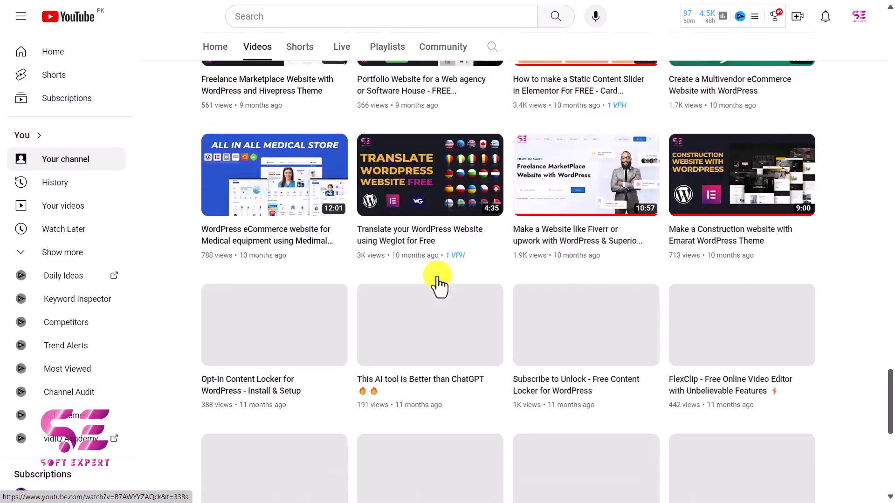